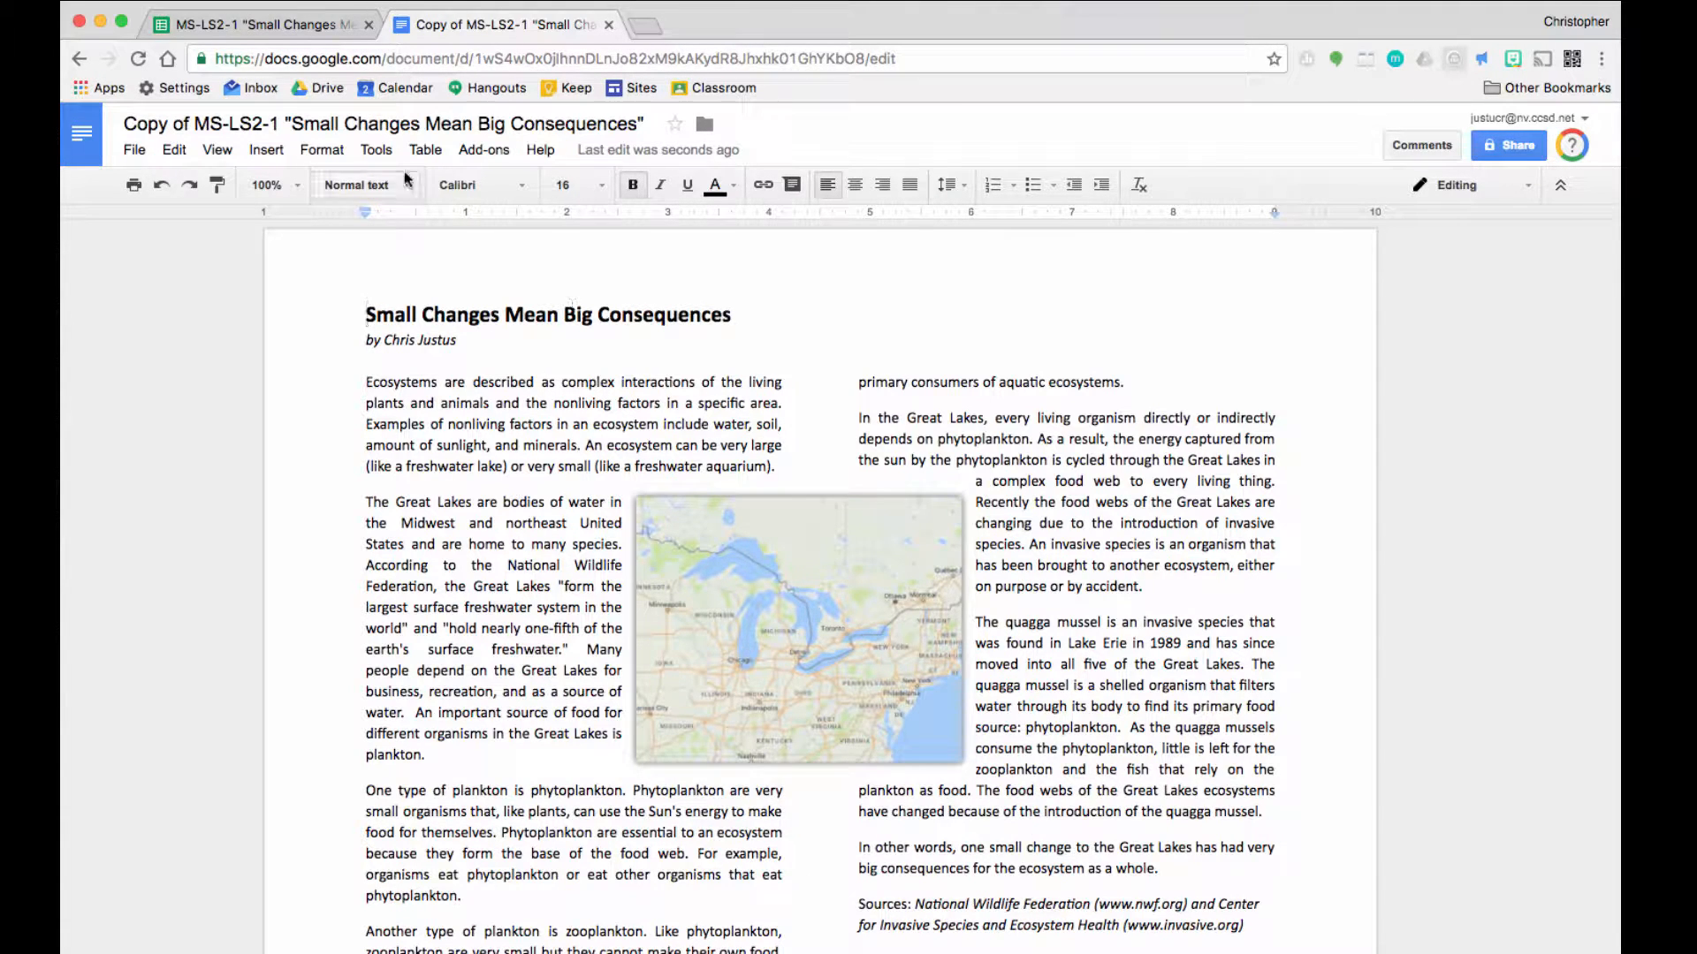
# Switch to the Close Read spreadsheet and mark the green completion box beside Step One with an X.
pyautogui.click(265, 25)
pyautogui.click(202, 301)
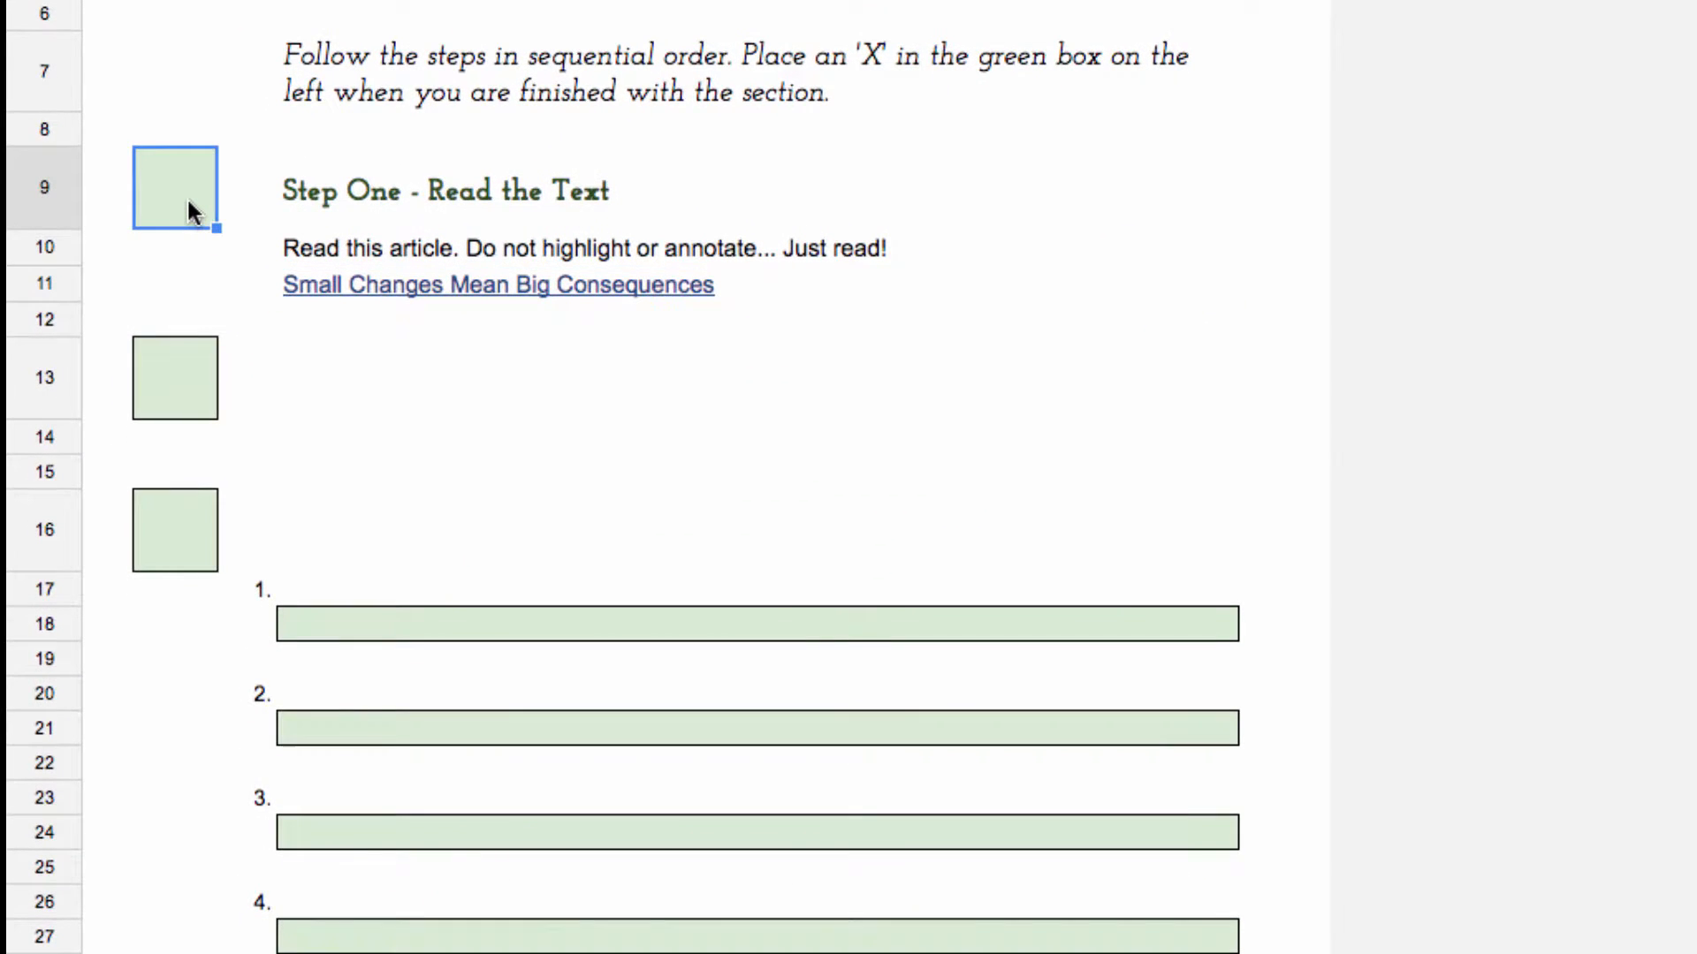
pyautogui.write('X')
pyautogui.press('Return')
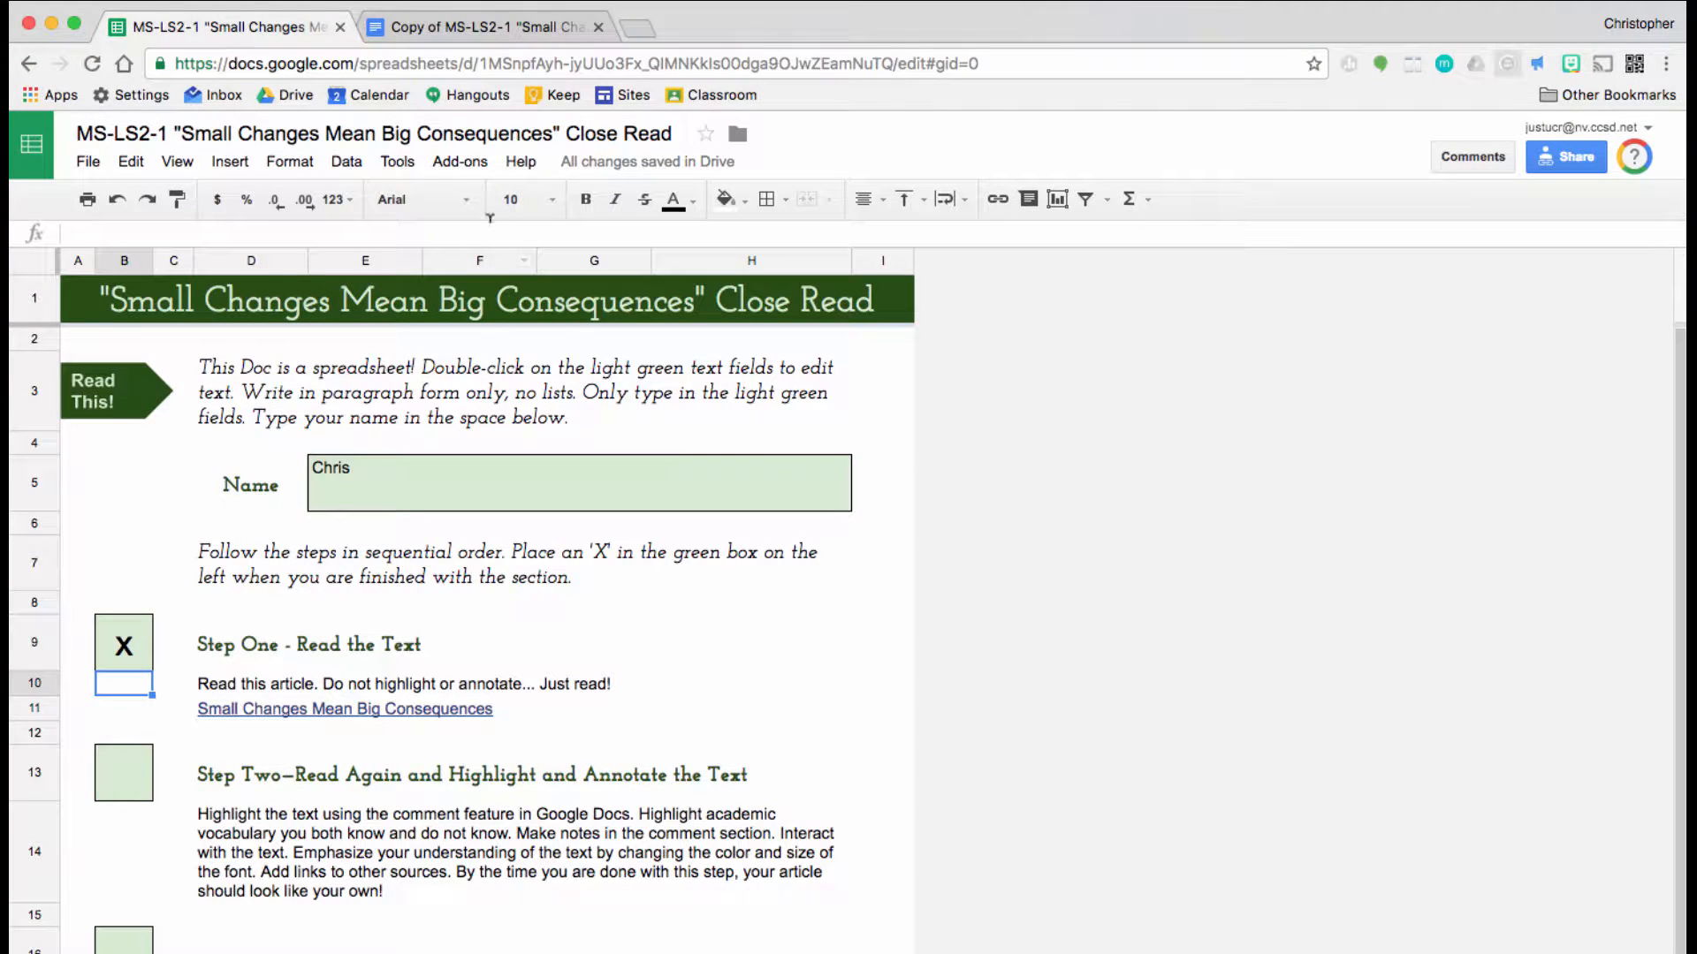
# In the copied article document, highlight the words "nonliving factors" in the first paragraph in light blue.
pyautogui.click(481, 29)
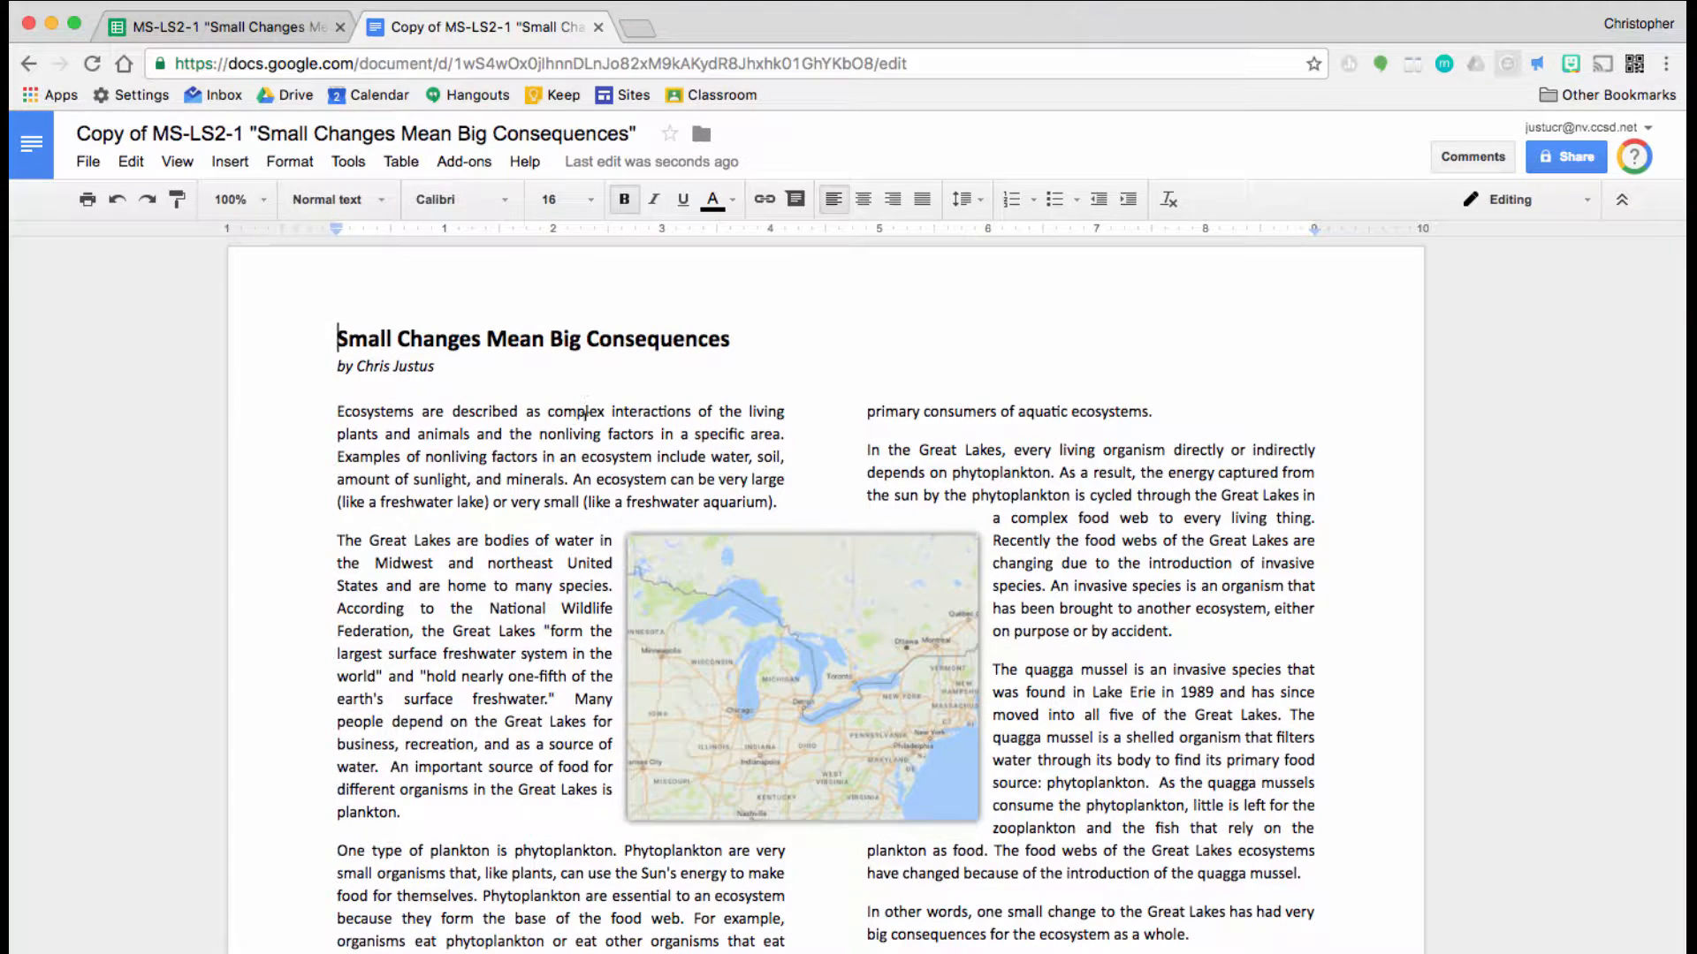
pyautogui.moveTo(540, 434); pyautogui.dragTo(651, 433)
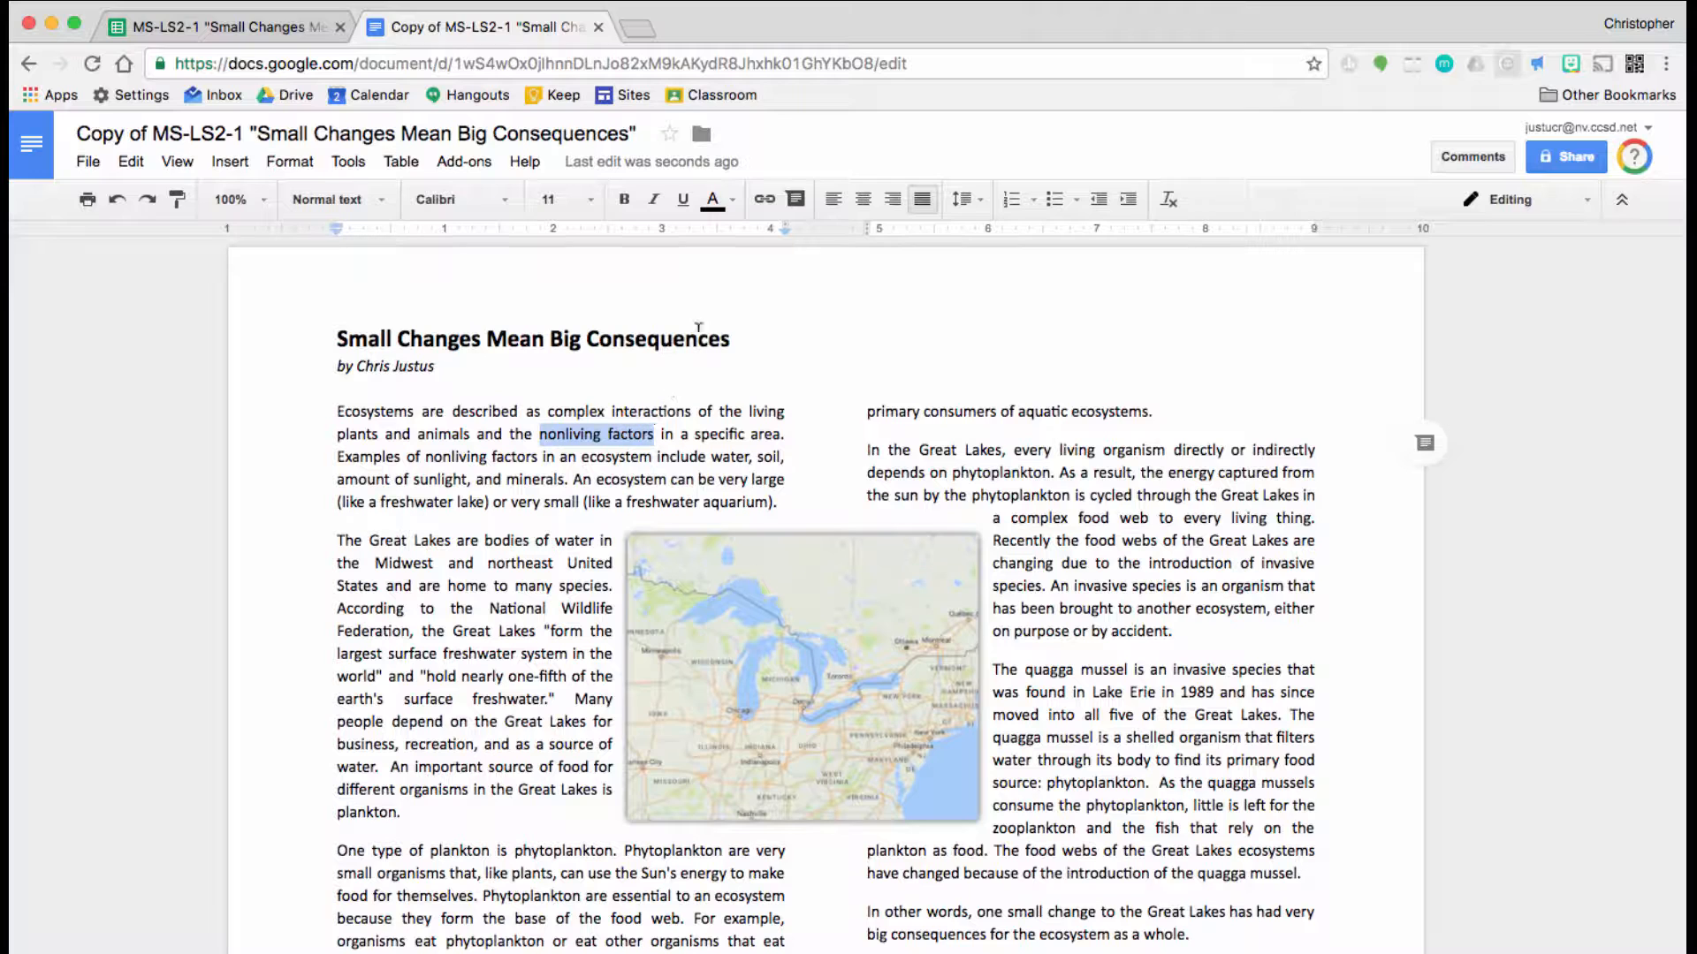
pyautogui.click(726, 201)
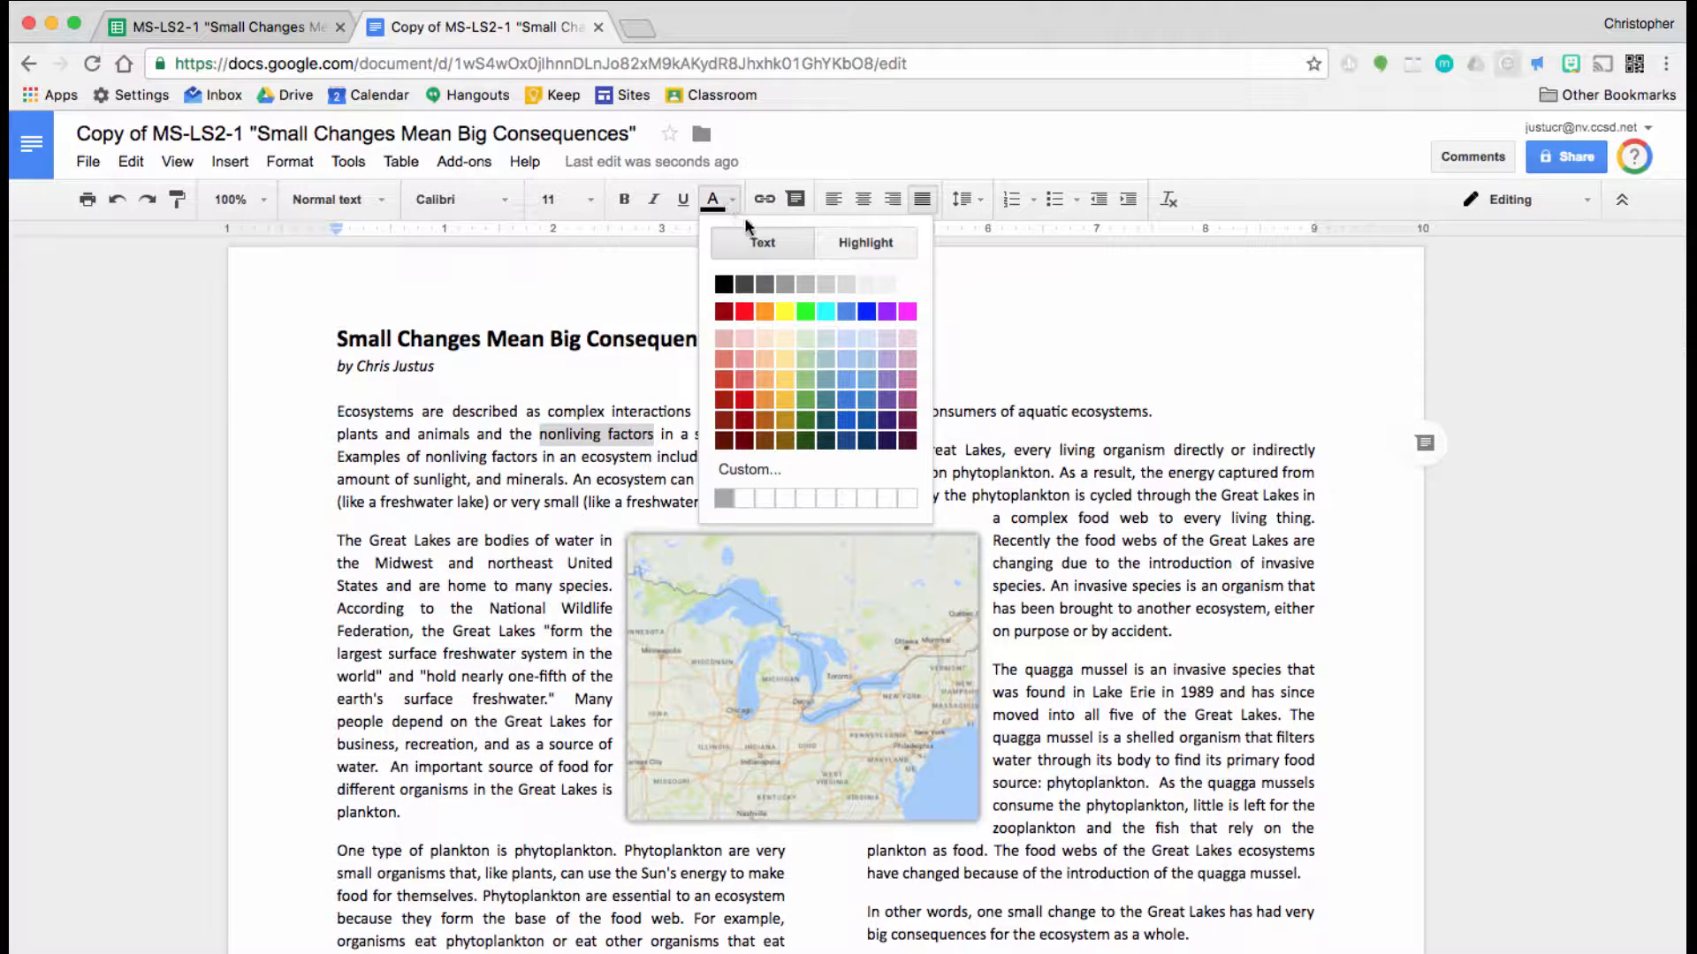
pyautogui.click(861, 243)
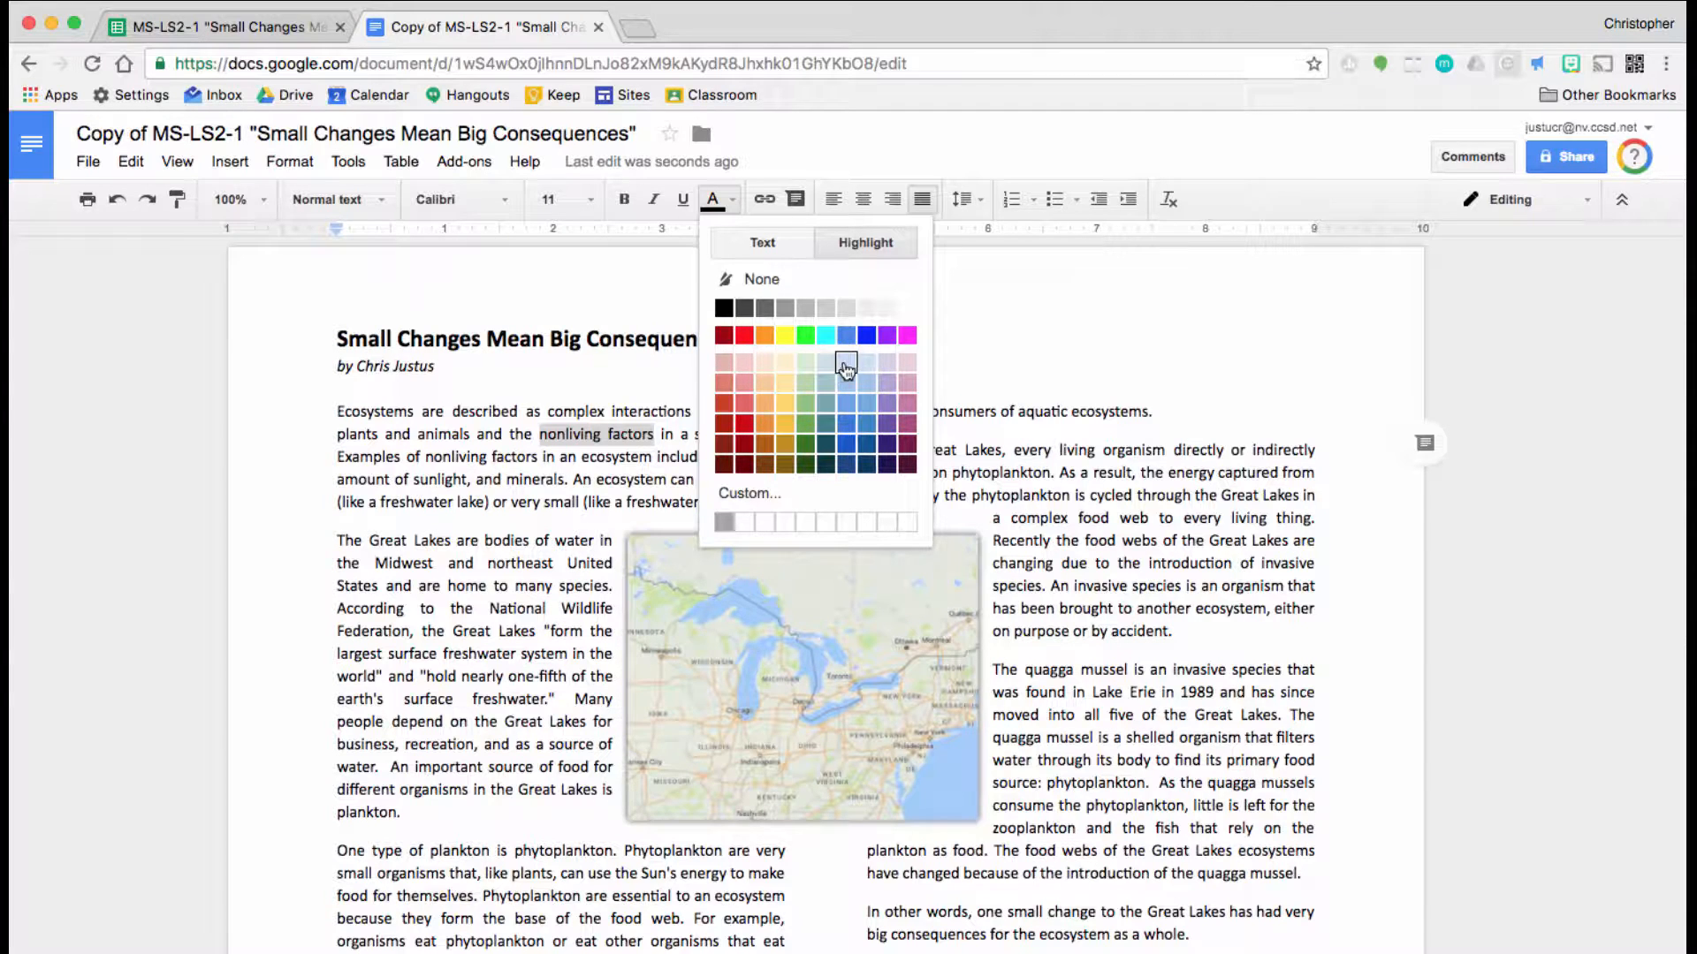
pyautogui.click(866, 364)
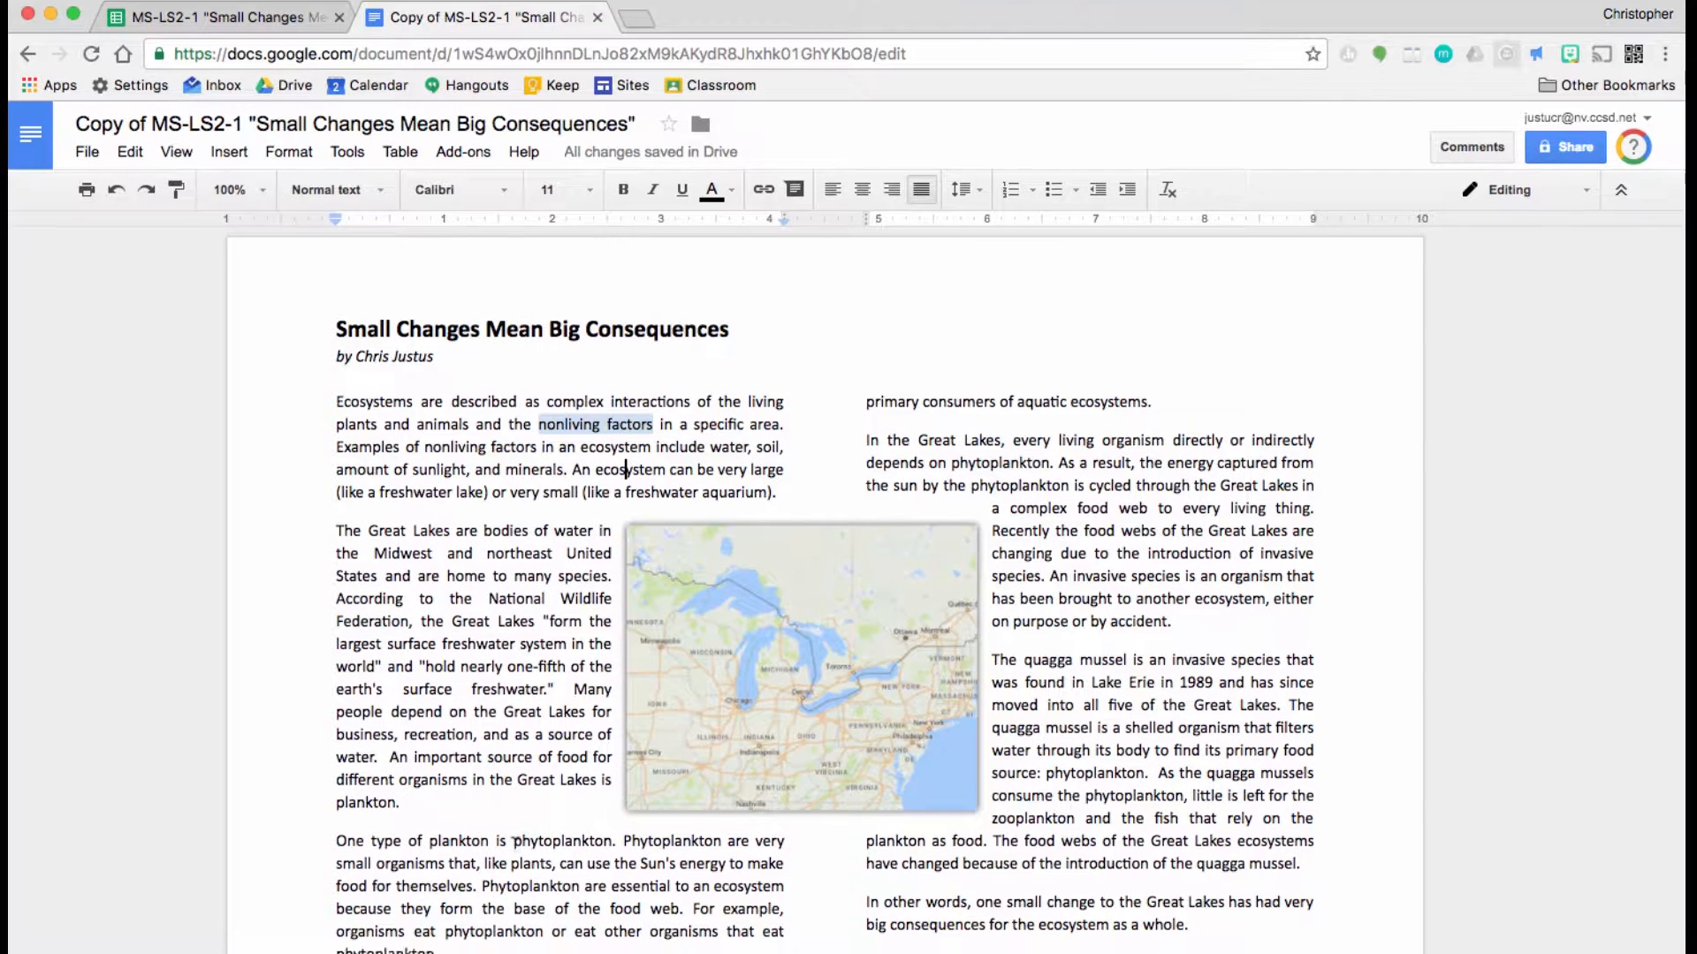
pyautogui.moveTo(515, 852); pyautogui.dragTo(592, 854)
pyautogui.moveTo(570, 580); pyautogui.dragTo(593, 582)
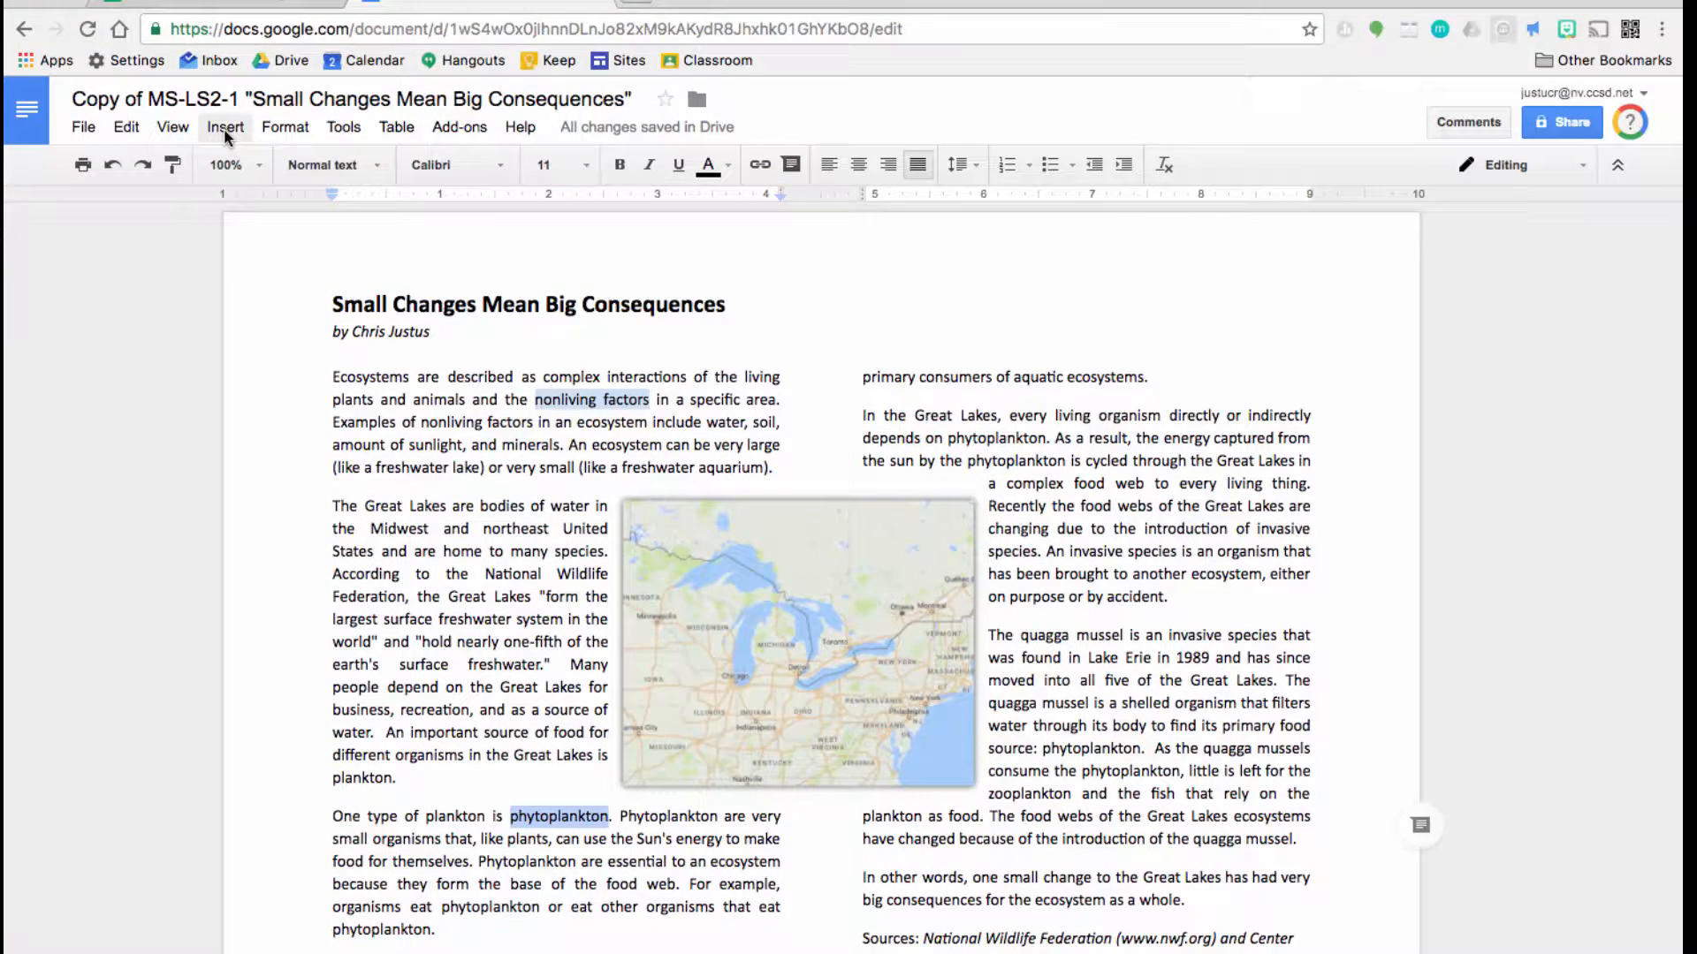
pyautogui.click(224, 129)
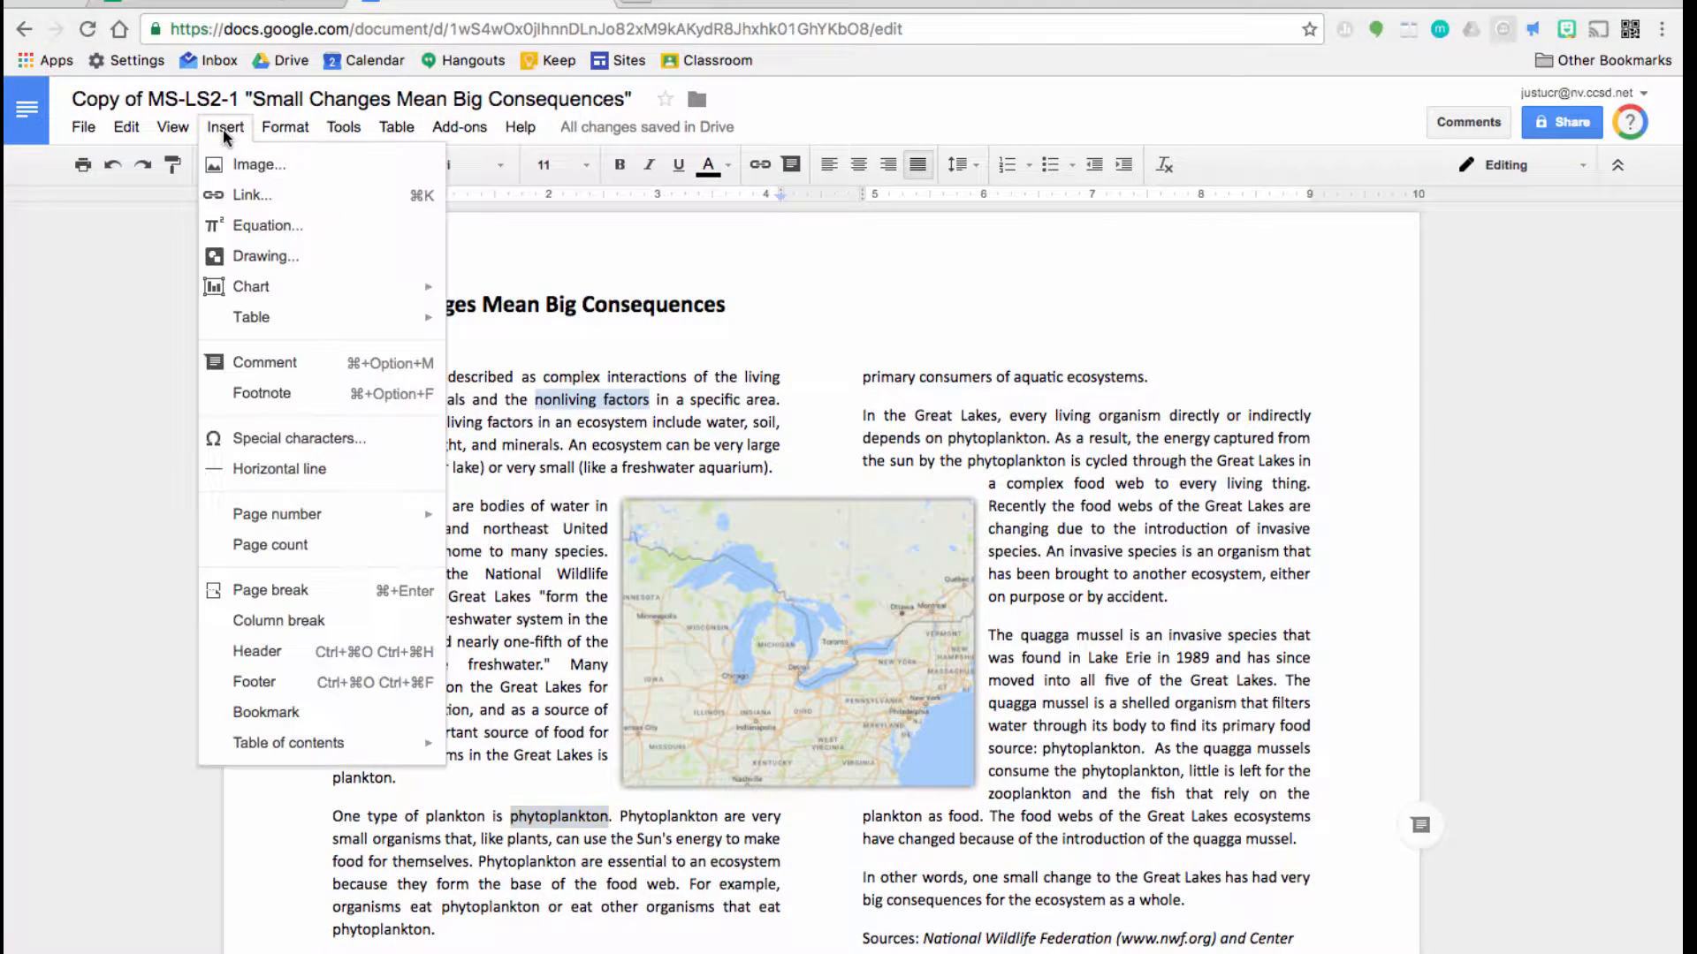
pyautogui.click(252, 195)
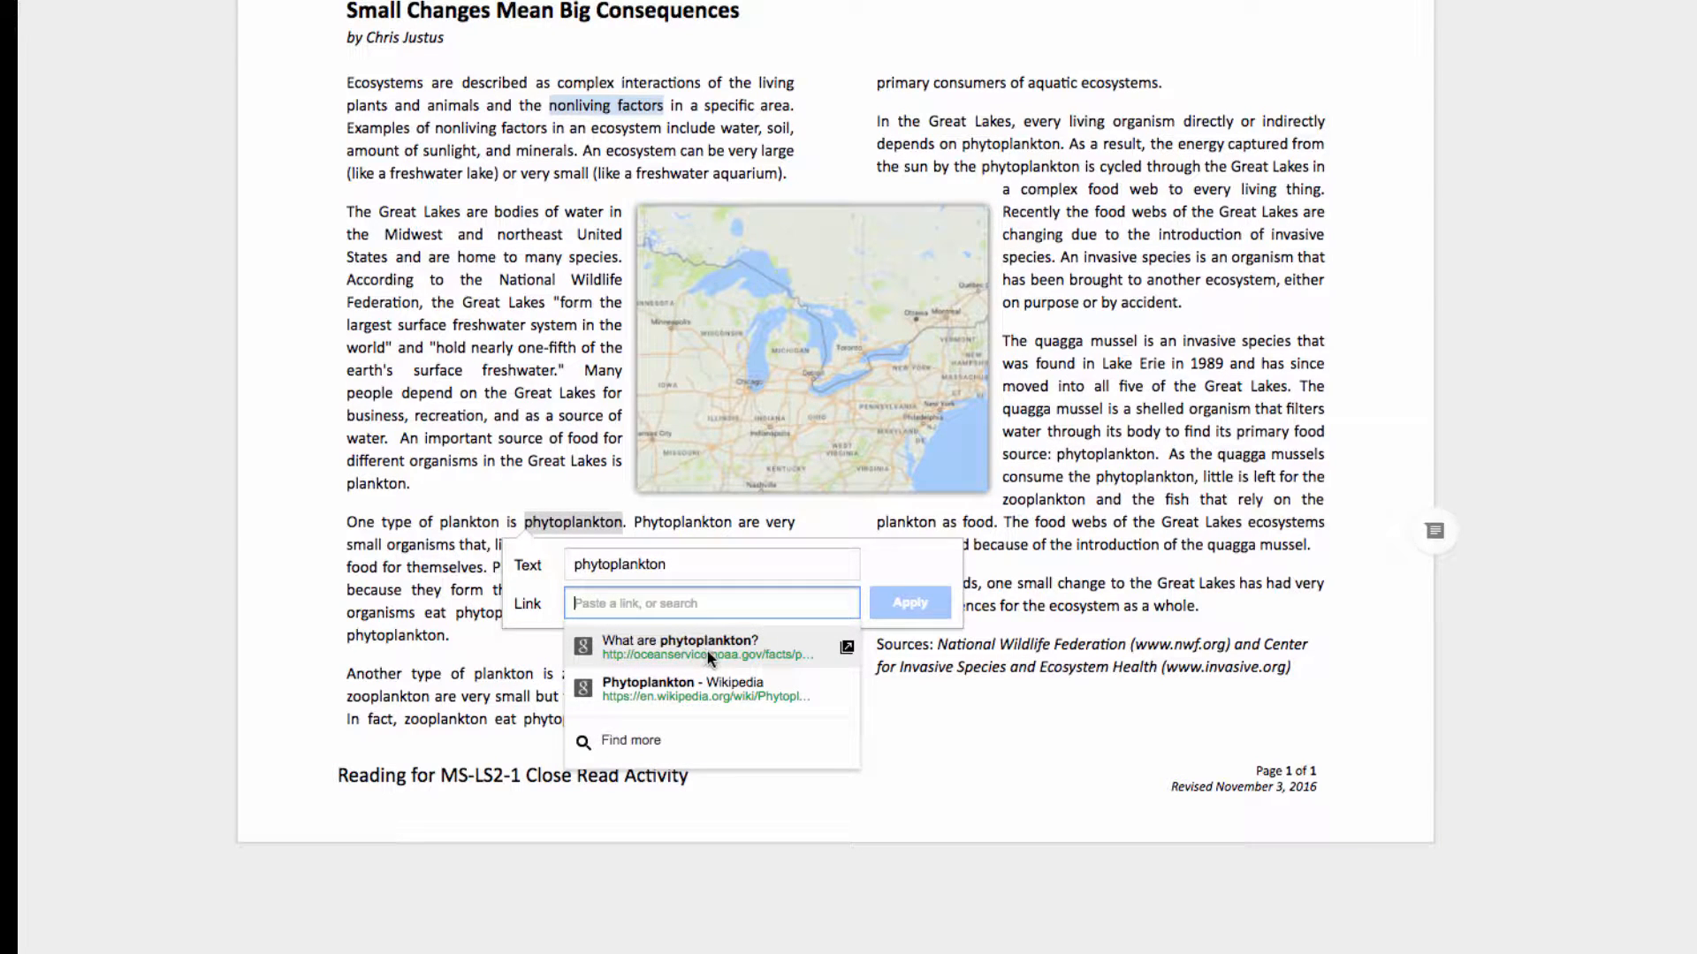
pyautogui.click(705, 647)
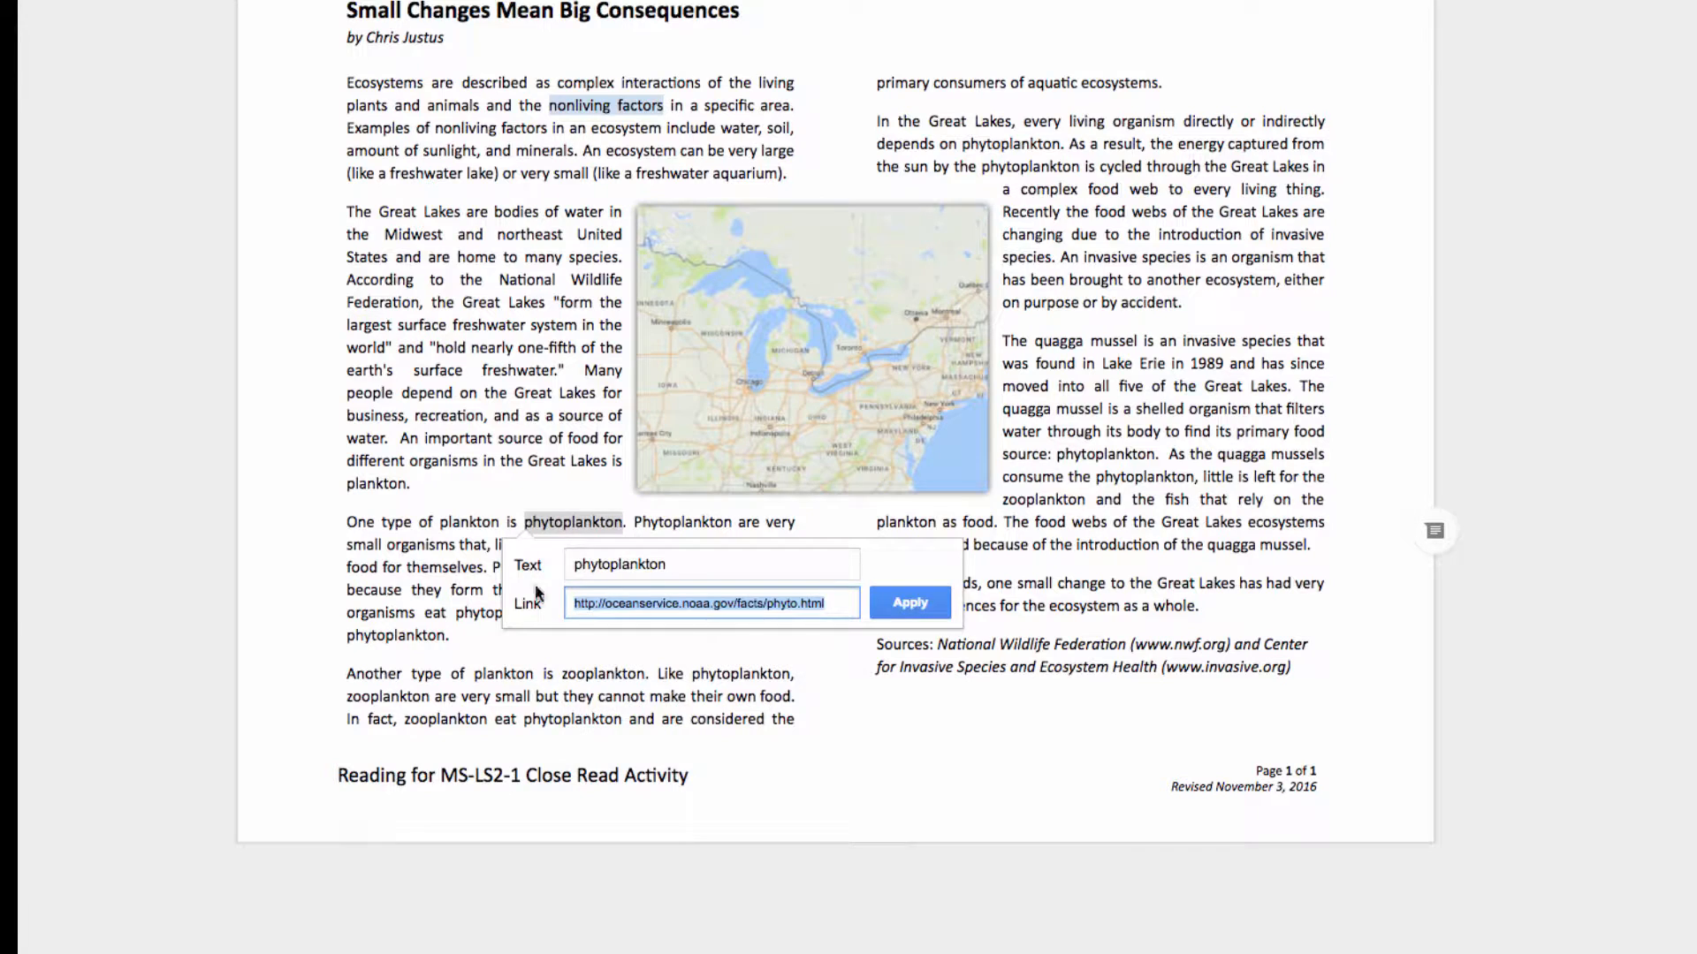
pyautogui.click(909, 603)
pyautogui.click(584, 522)
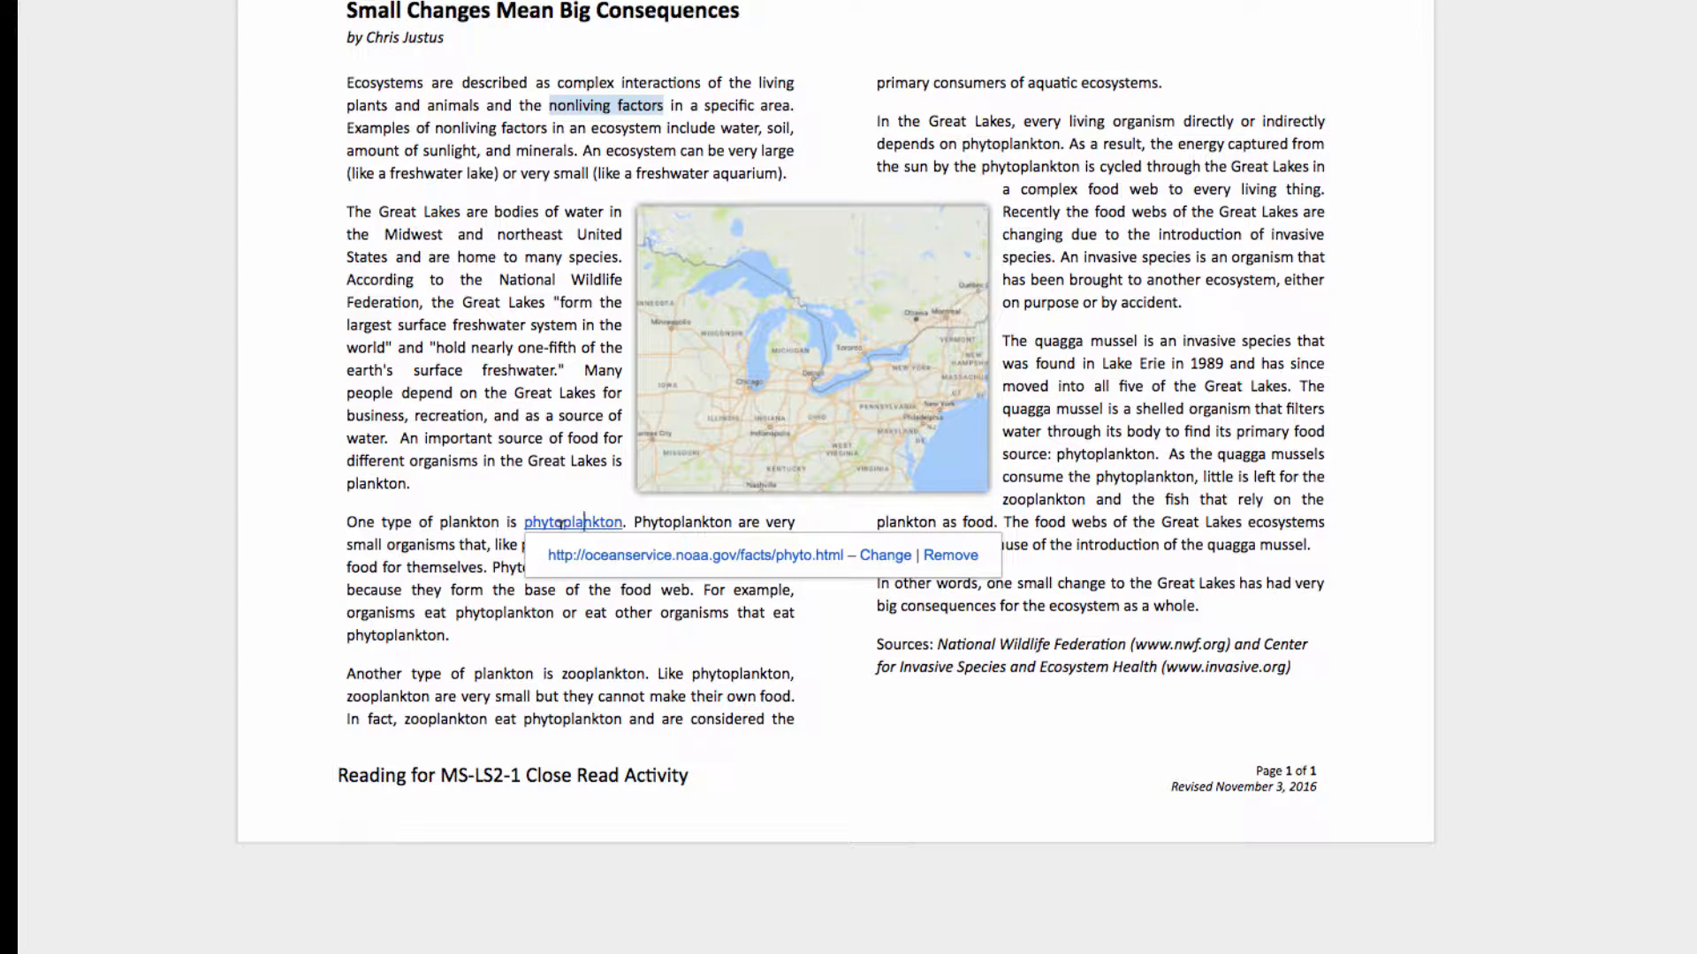
# Use Explore to look over the topics, images and related research suggested for the article, and close it.
pyautogui.click(745, 695)
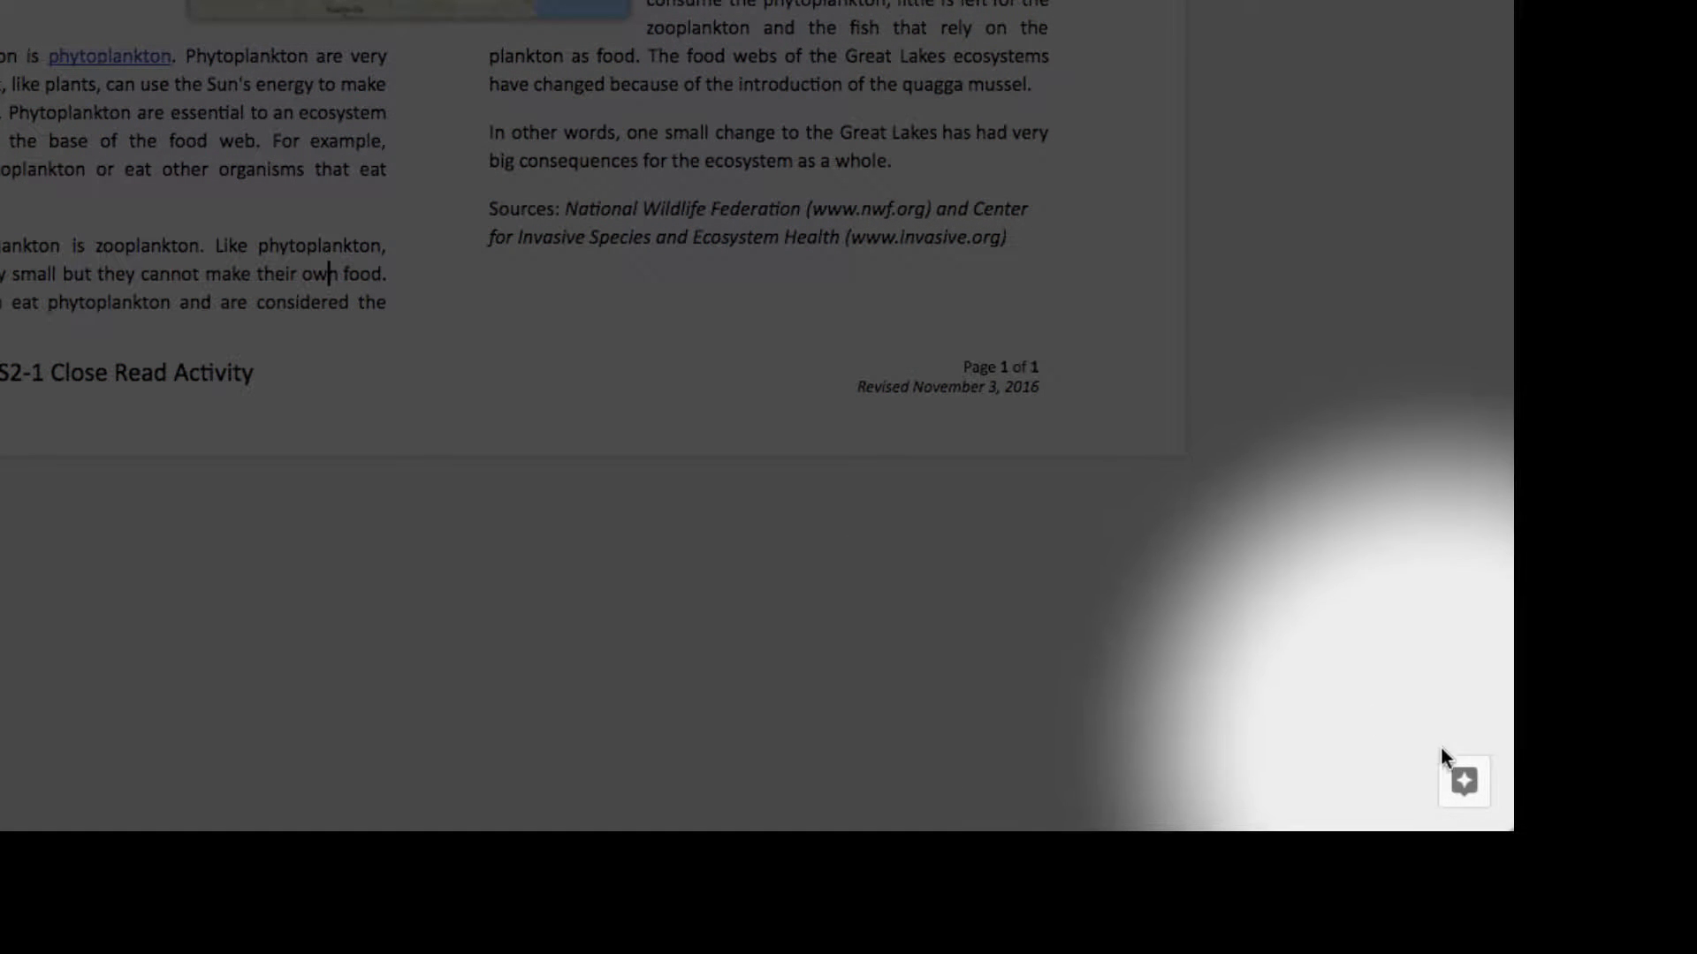
pyautogui.click(1422, 795)
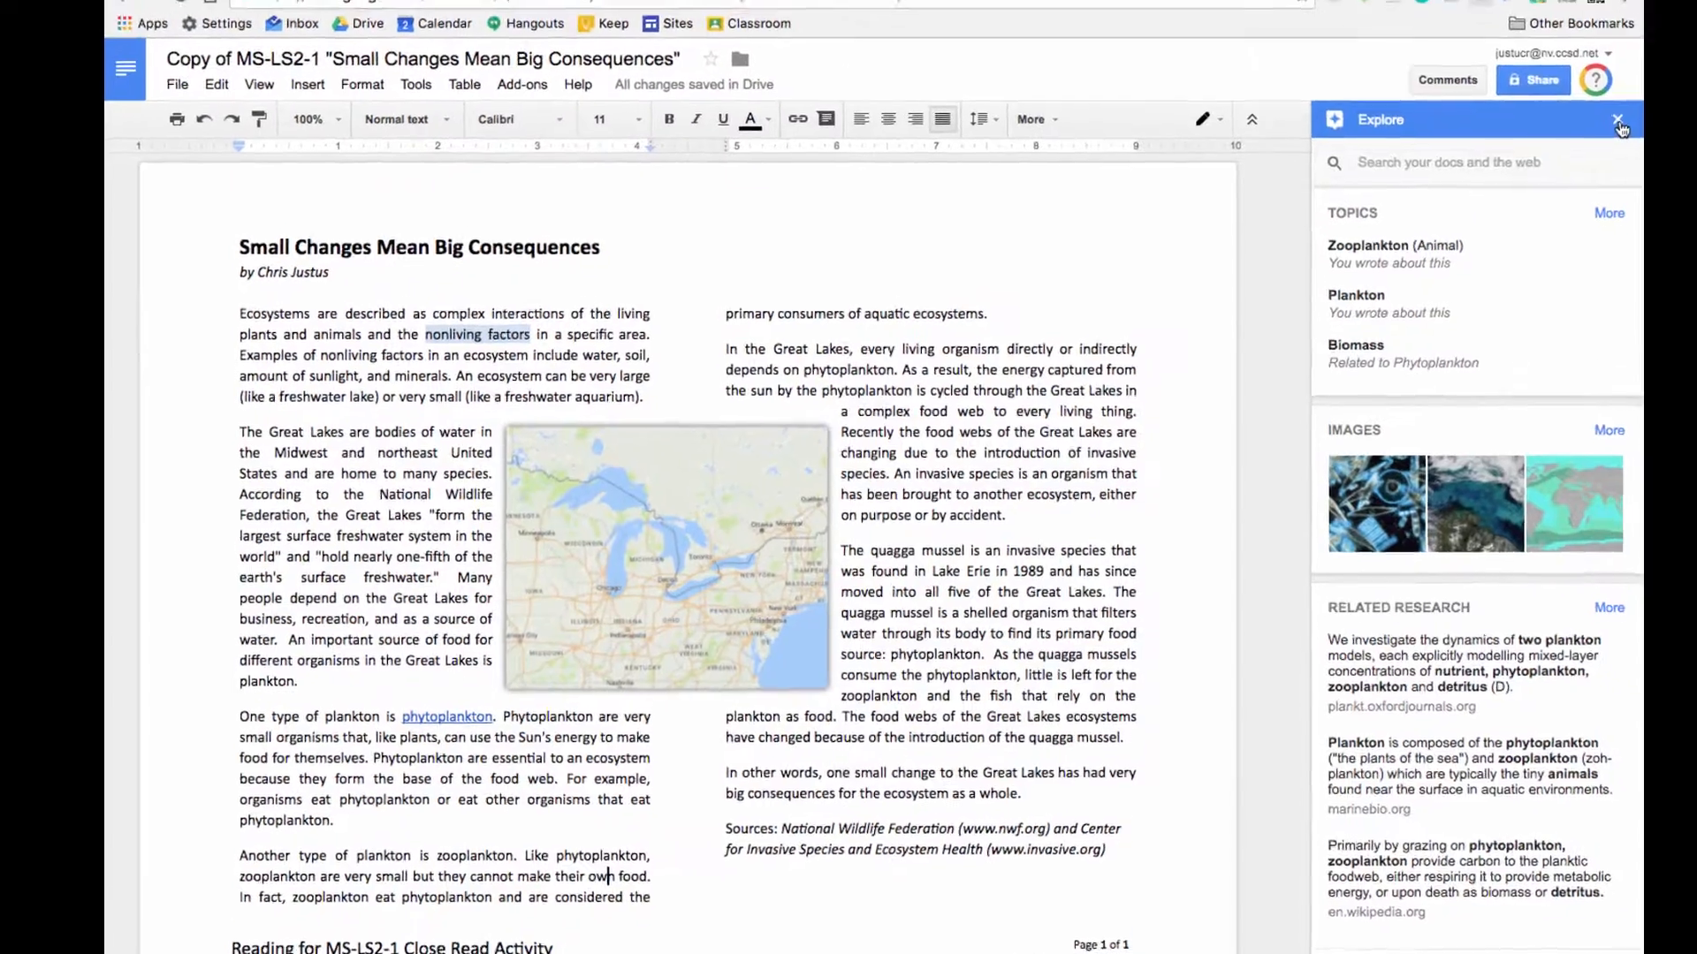
pyautogui.click(1617, 121)
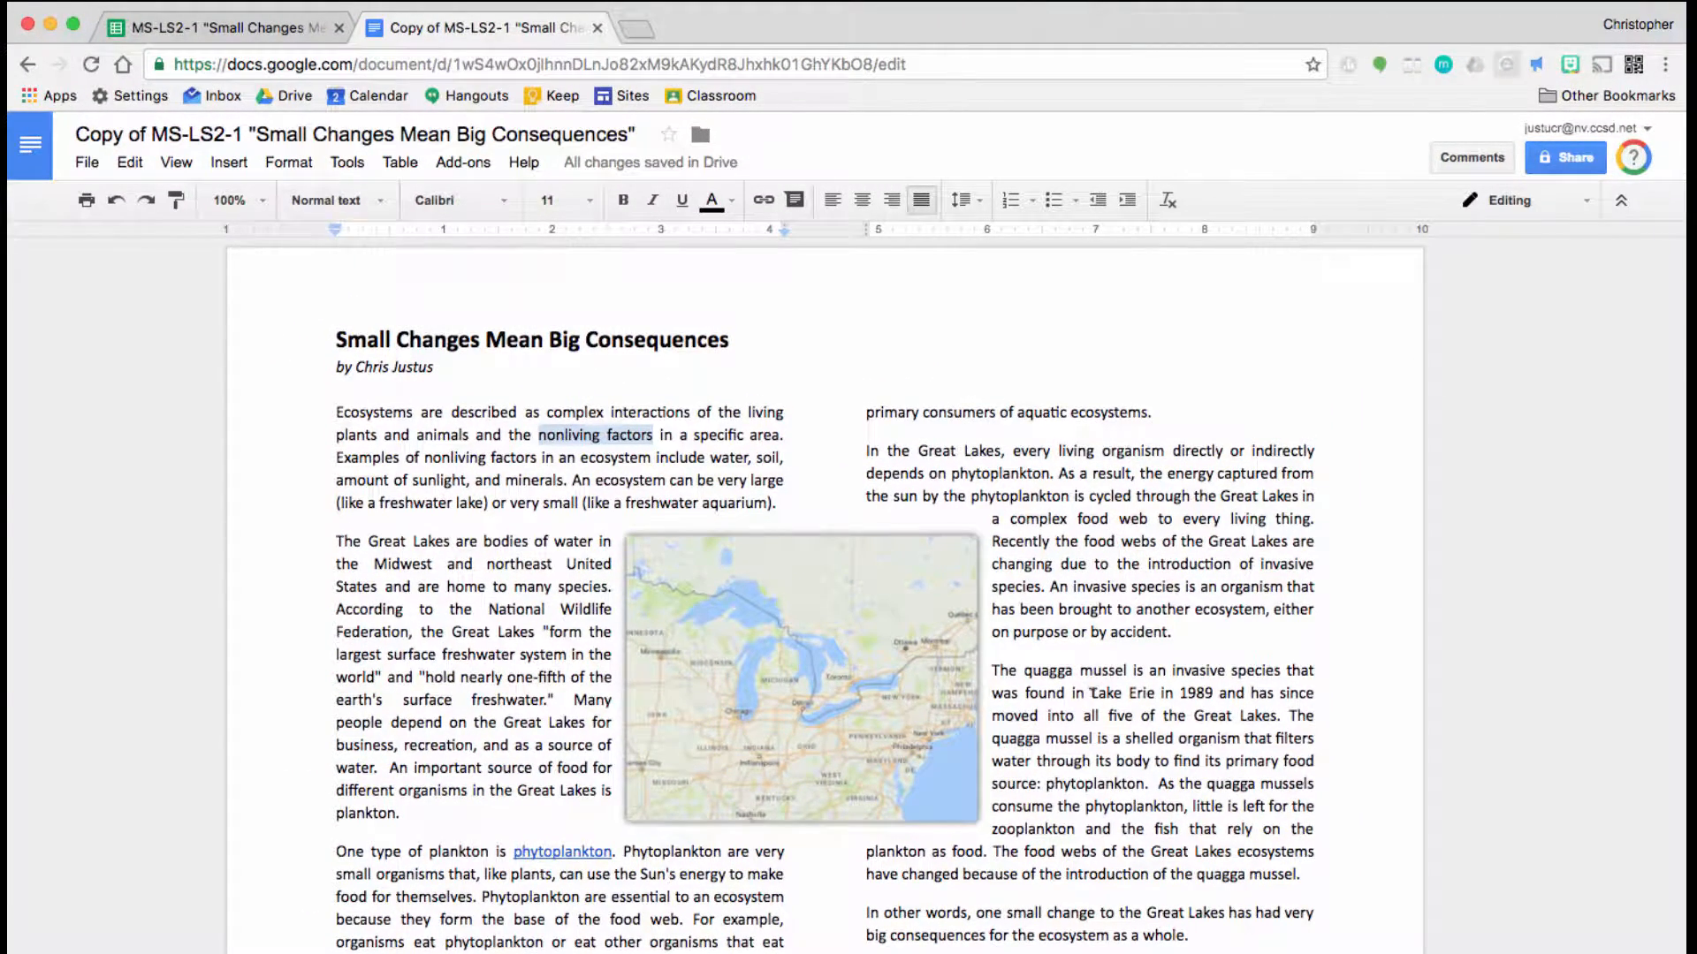
# Add the comment "Add comments here..." to "invasive species" in the quagga mussel paragraph and display the posted comment.
pyautogui.click(1027, 670)
pyautogui.moveTo(1175, 669); pyautogui.dragTo(1281, 670)
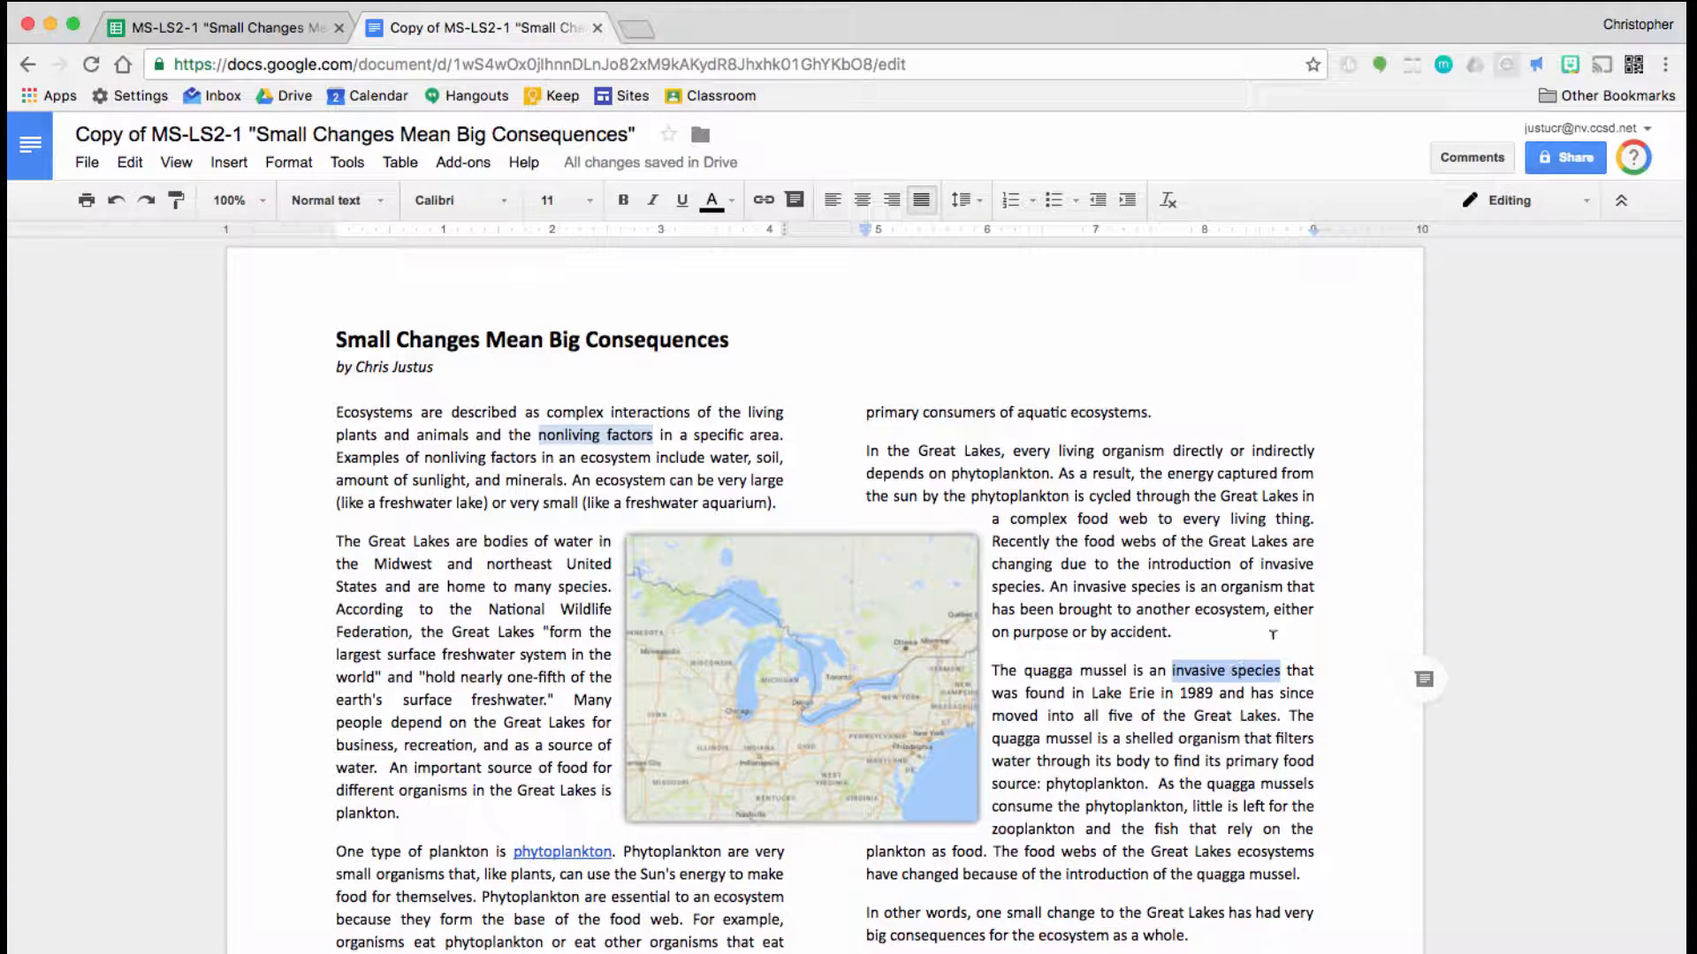
pyautogui.click(1472, 157)
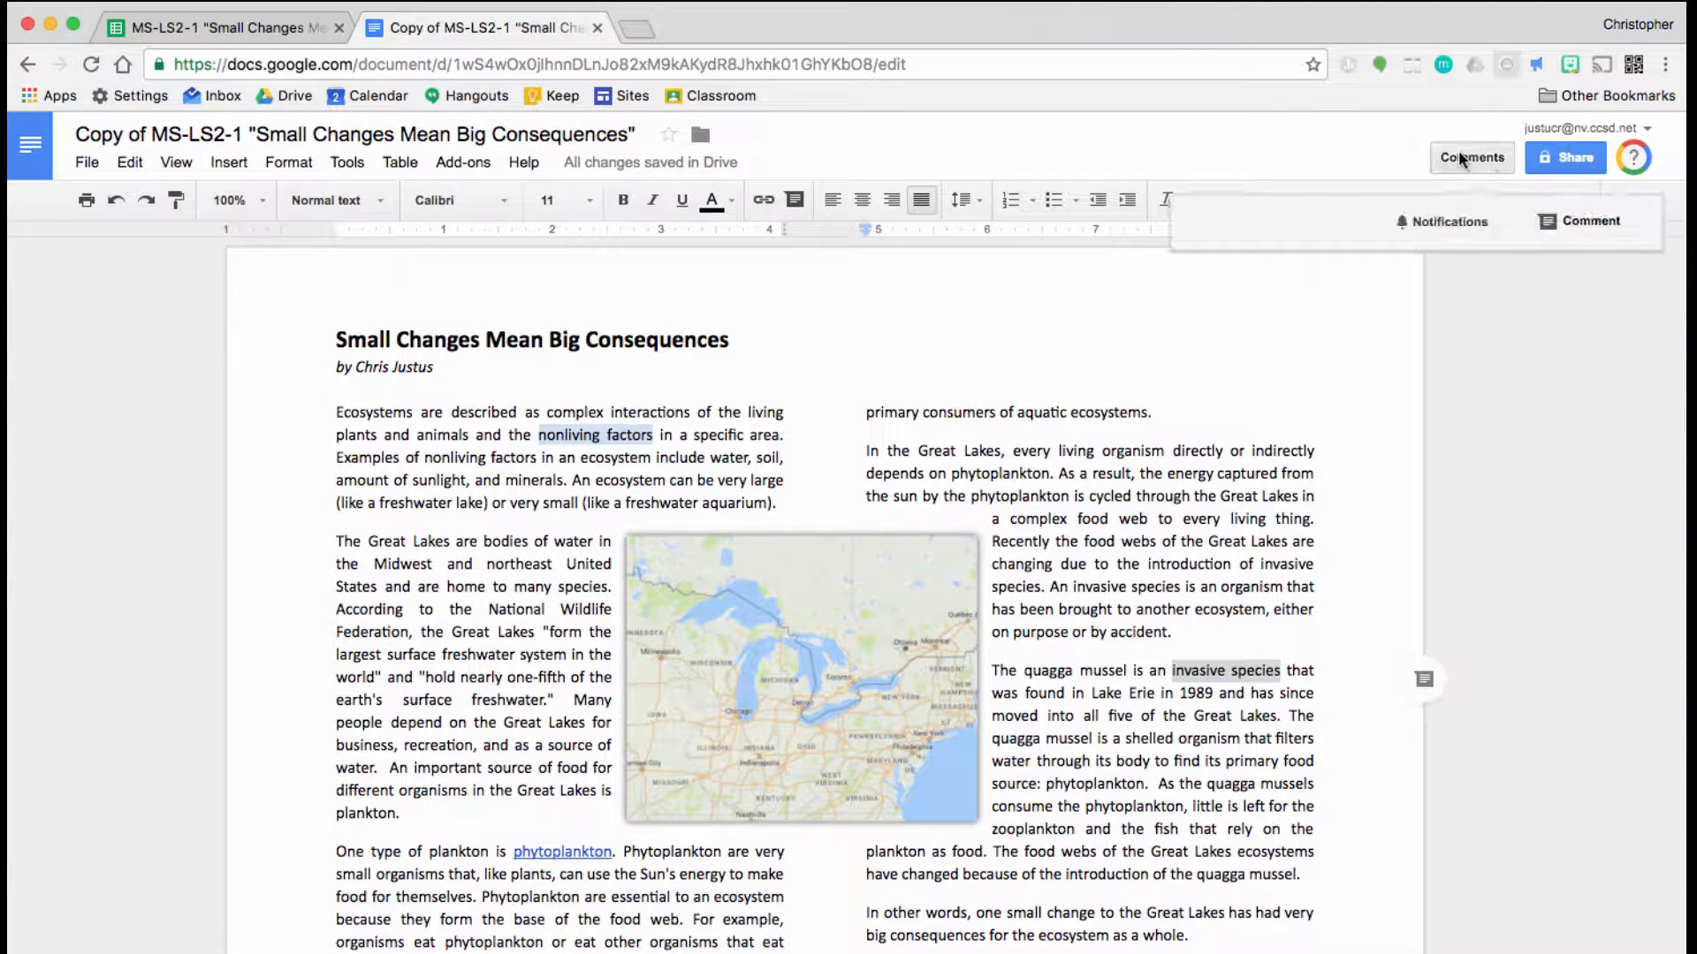
pyautogui.click(1582, 221)
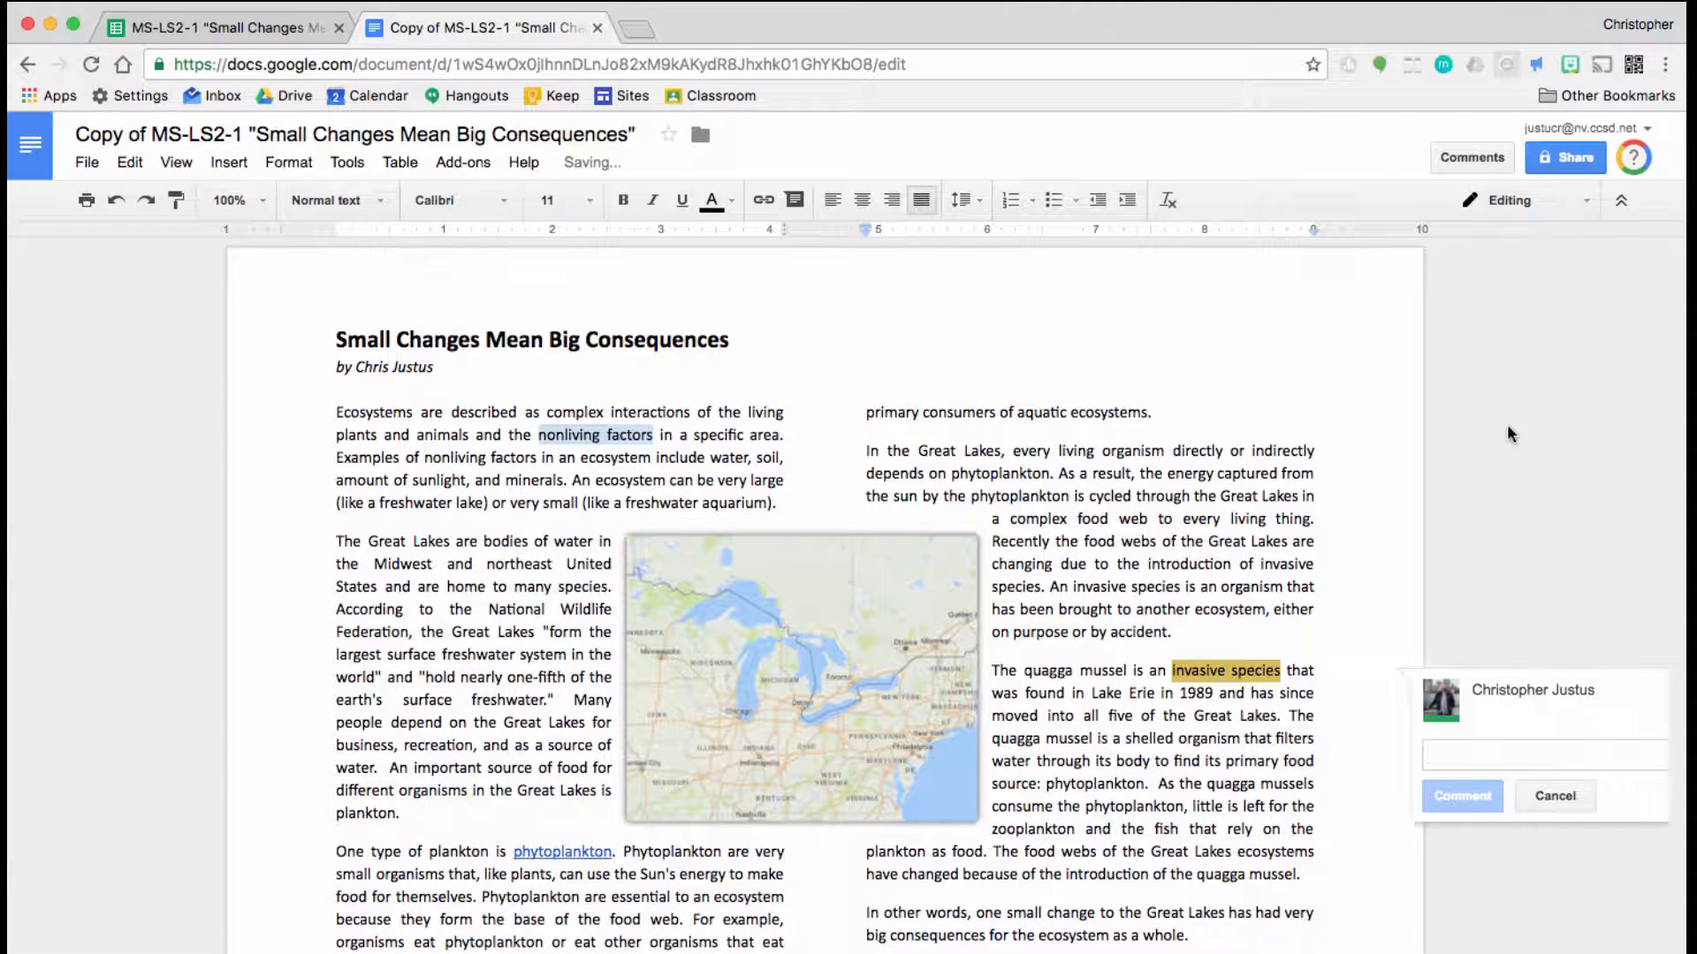
pyautogui.write('Add comme')
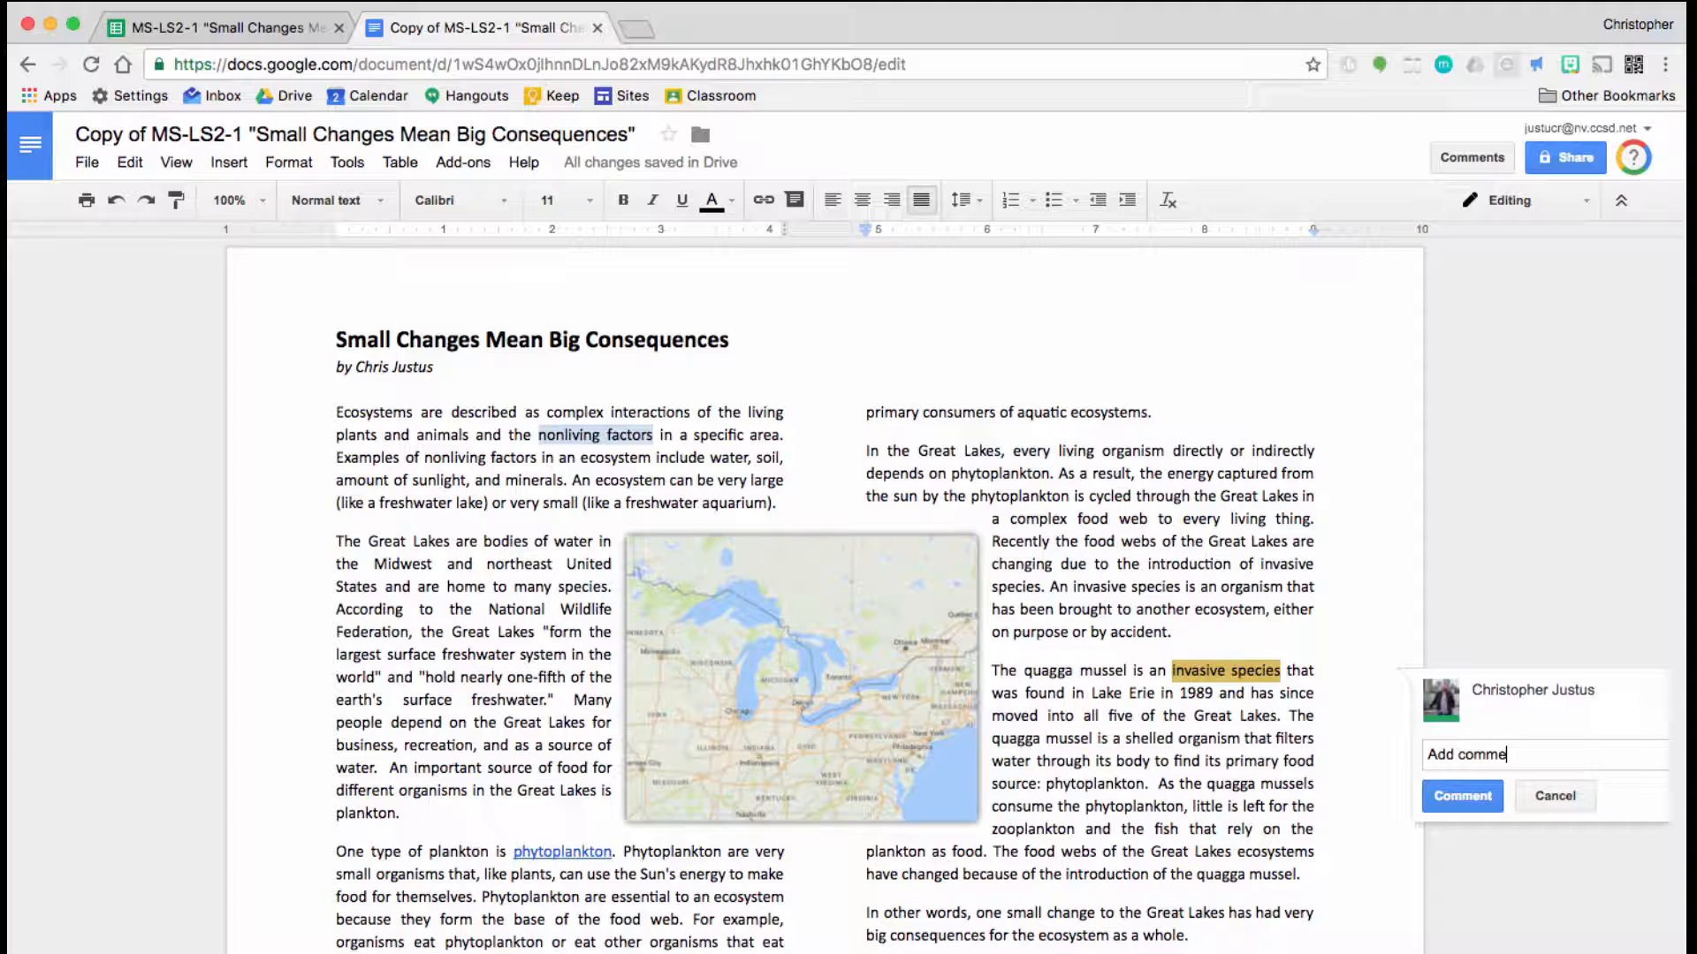
pyautogui.press('BackSpace')
pyautogui.write('nts here...')
pyautogui.click(1462, 796)
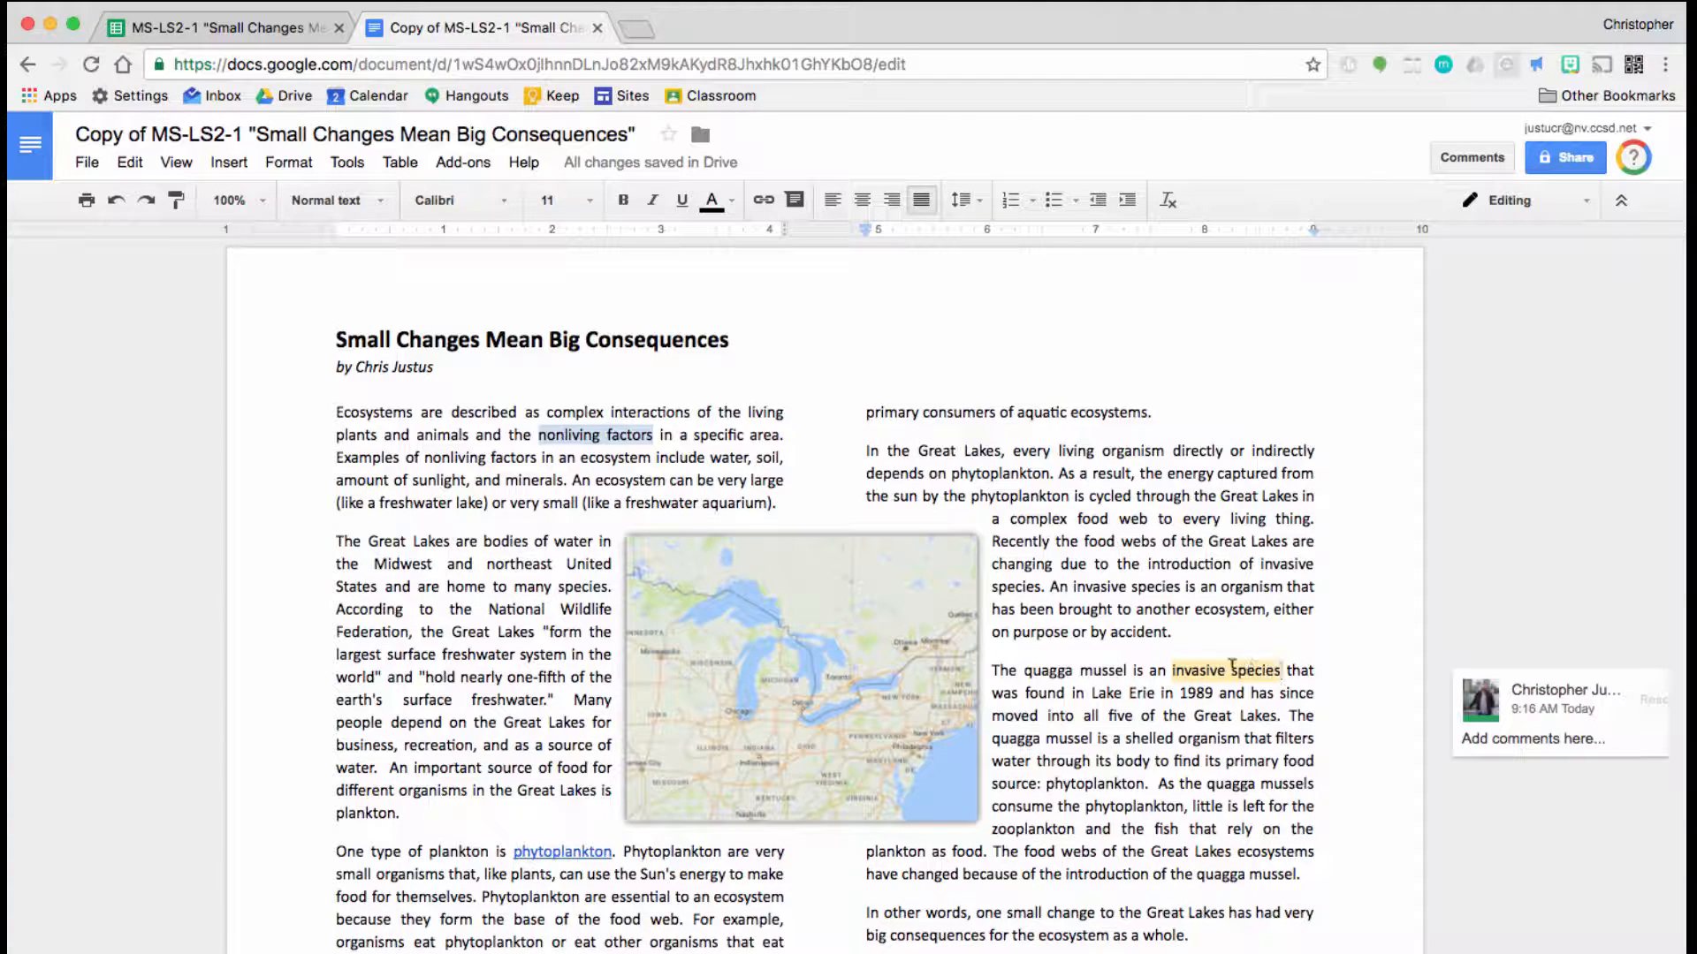
pyautogui.click(1247, 668)
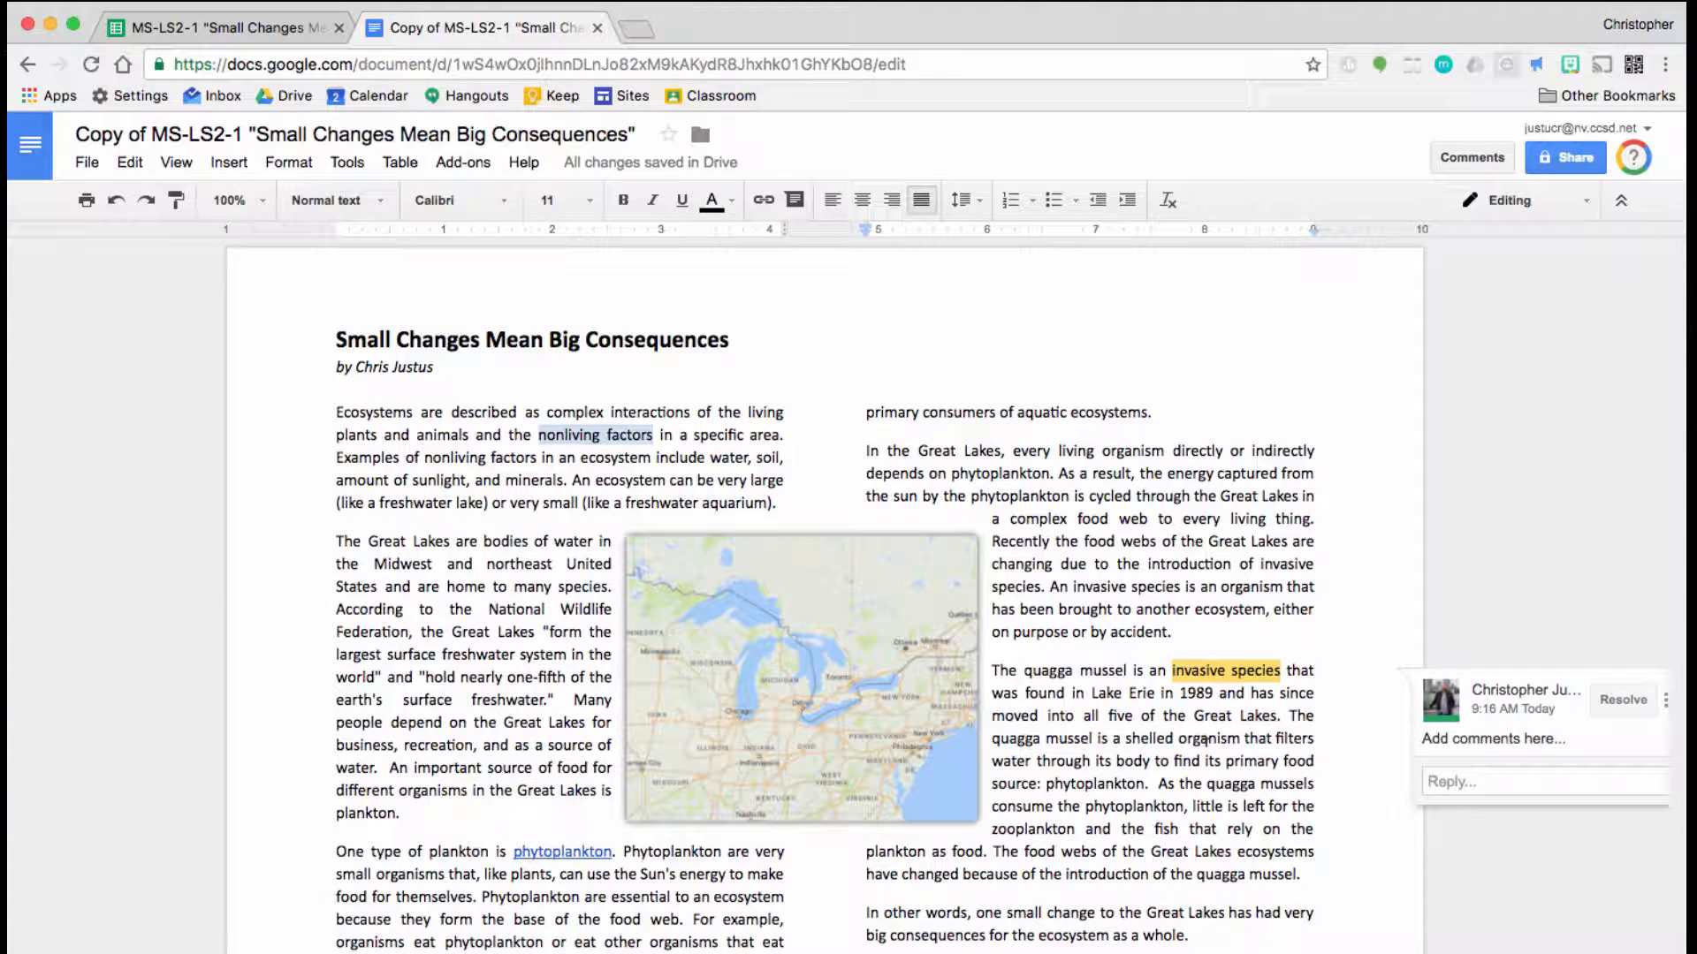
# Return to the Close Read spreadsheet and mark the completion box beside Step Two with an X.
pyautogui.click(182, 34)
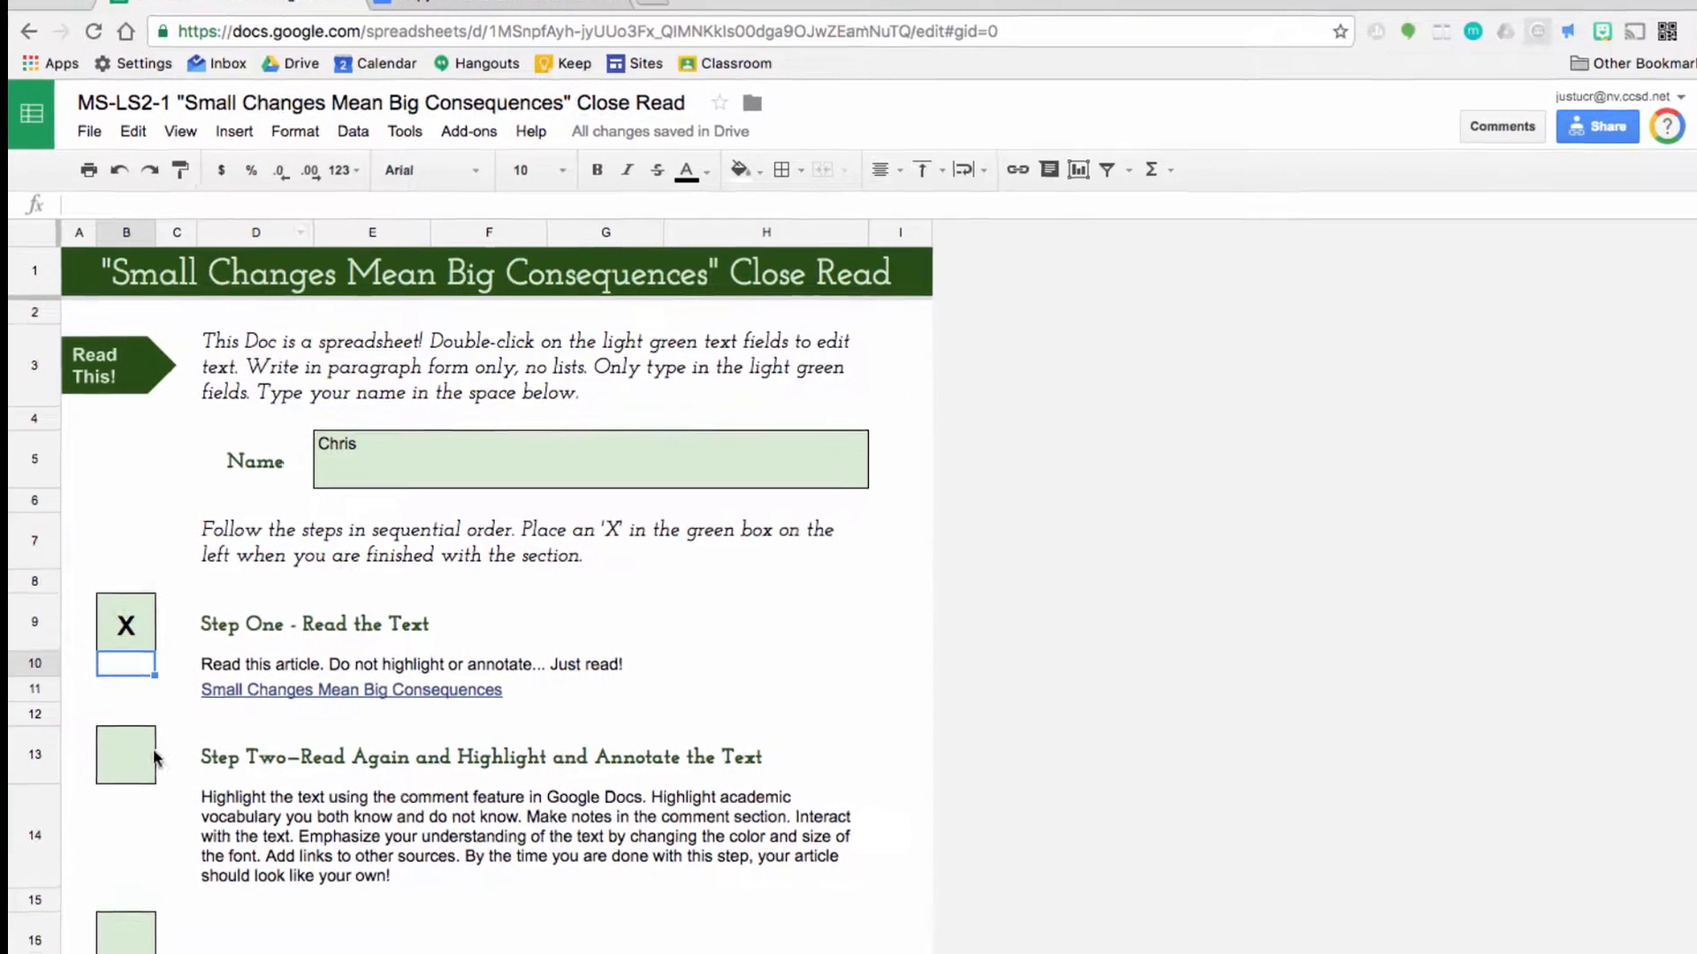
pyautogui.scroll(-3, 168, 441)
pyautogui.click(137, 482)
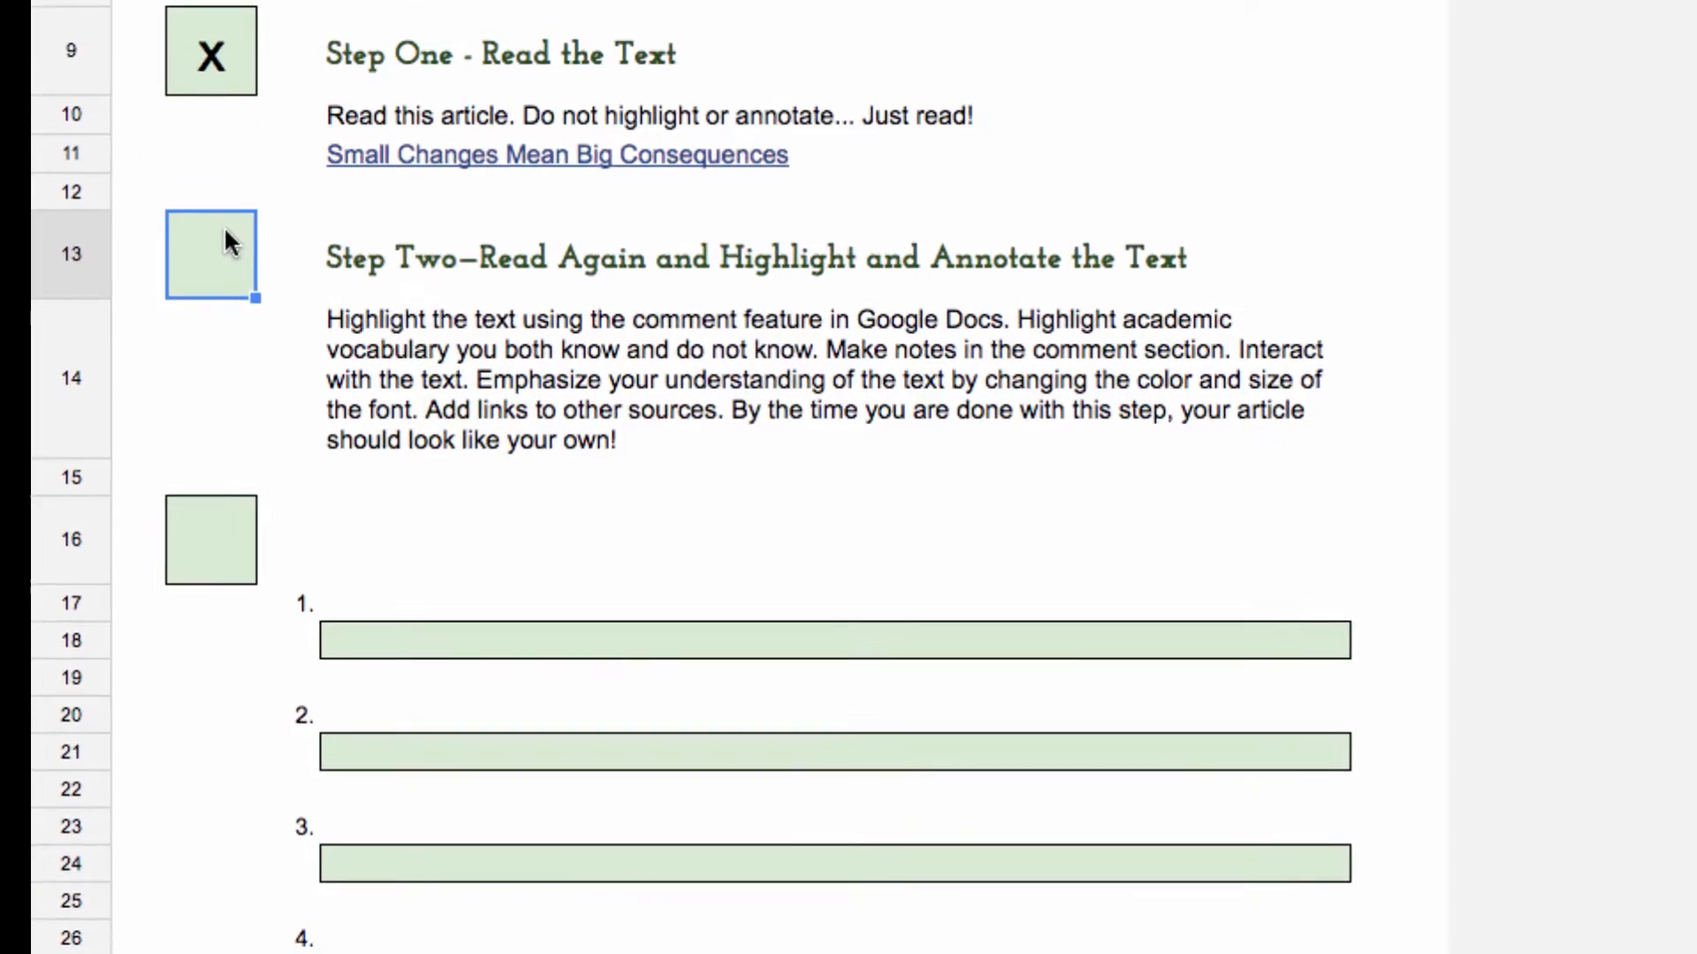
pyautogui.write('X')
pyautogui.press('Return')
# Mark the completion box beside Step Three, the section with the five response questions, with an X.
pyautogui.scroll(-5, 412, 371)
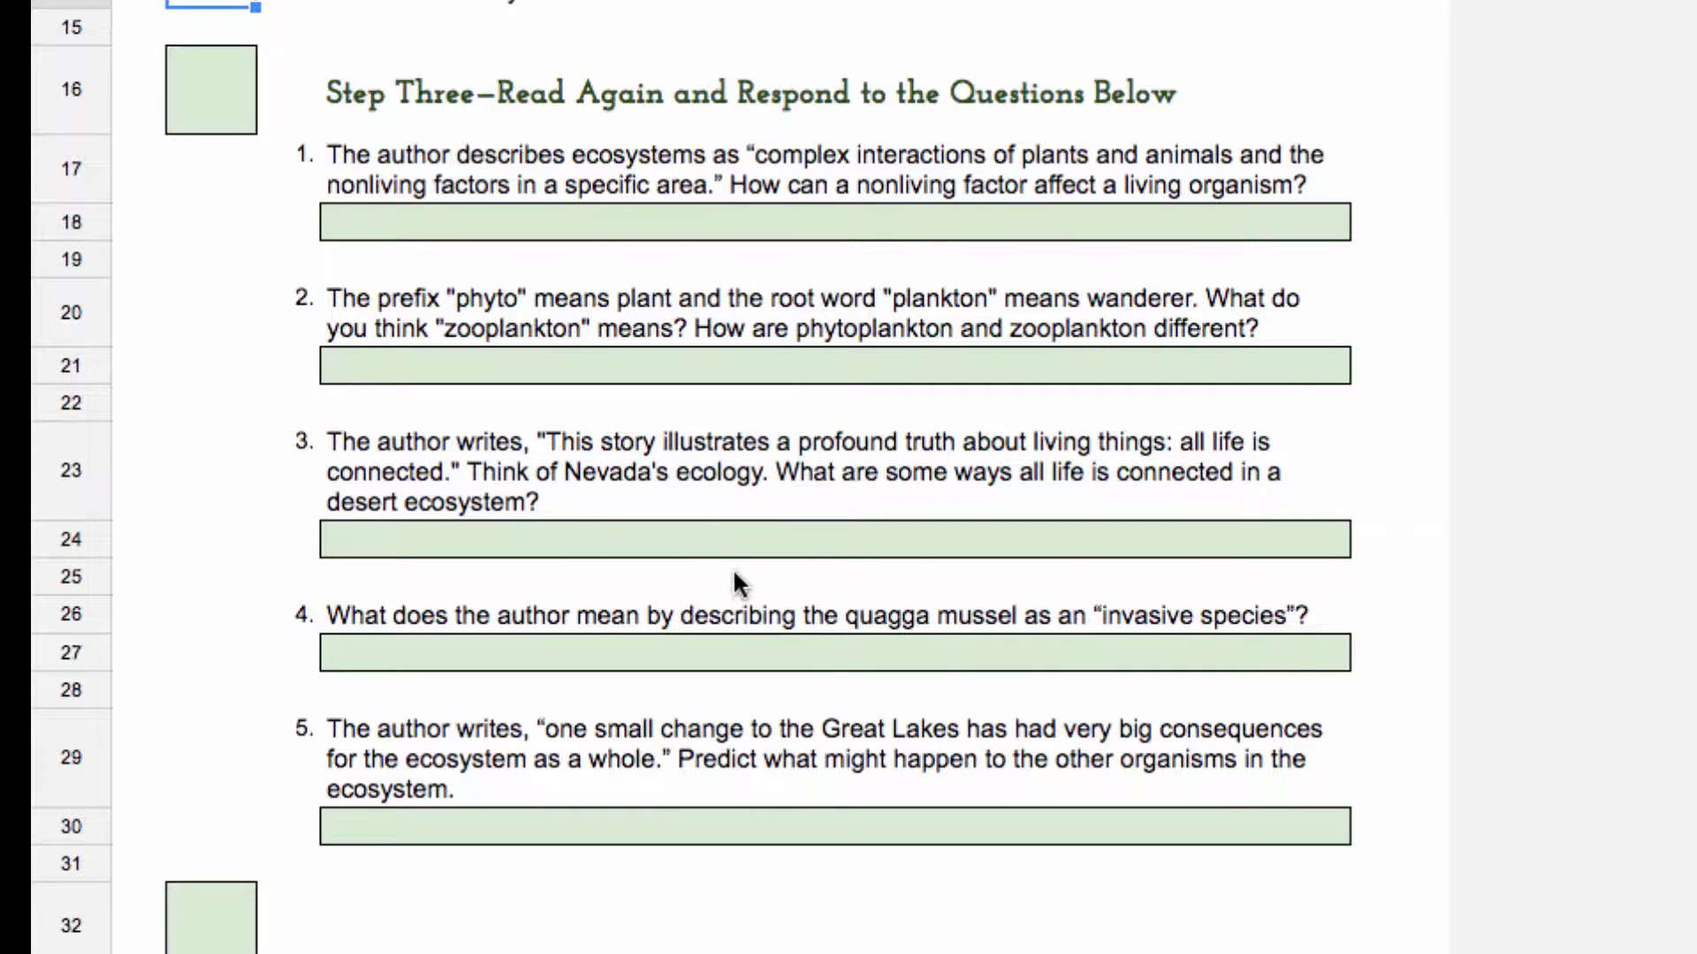
pyautogui.click(200, 106)
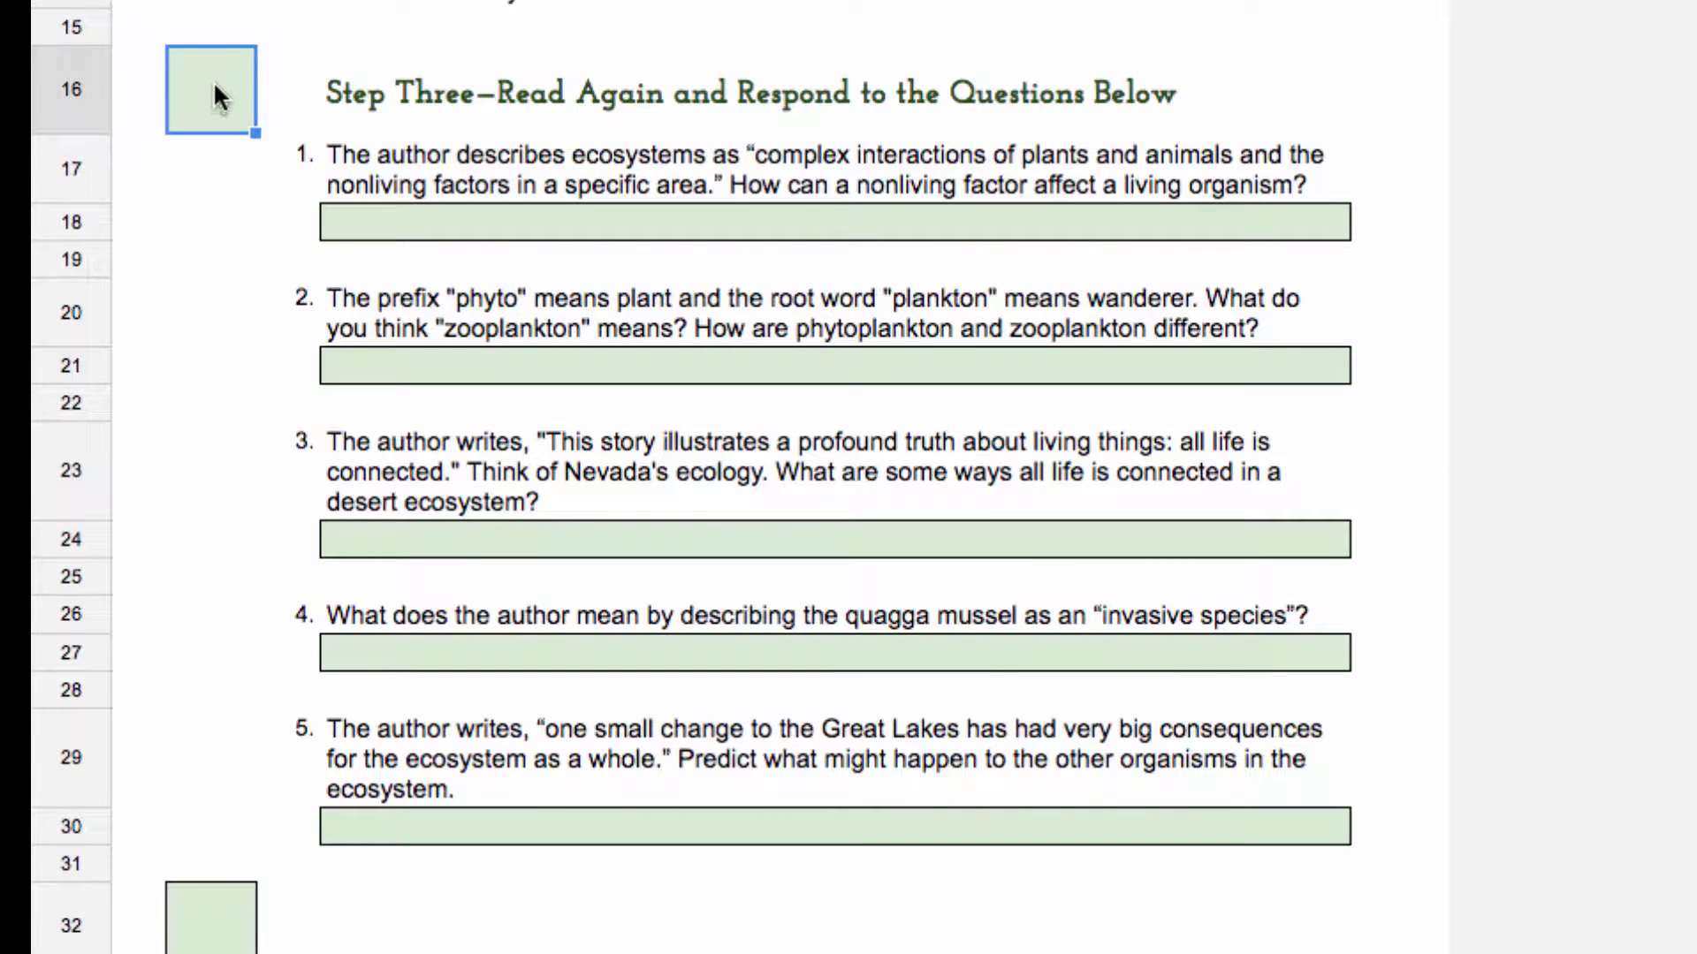
pyautogui.write('X')
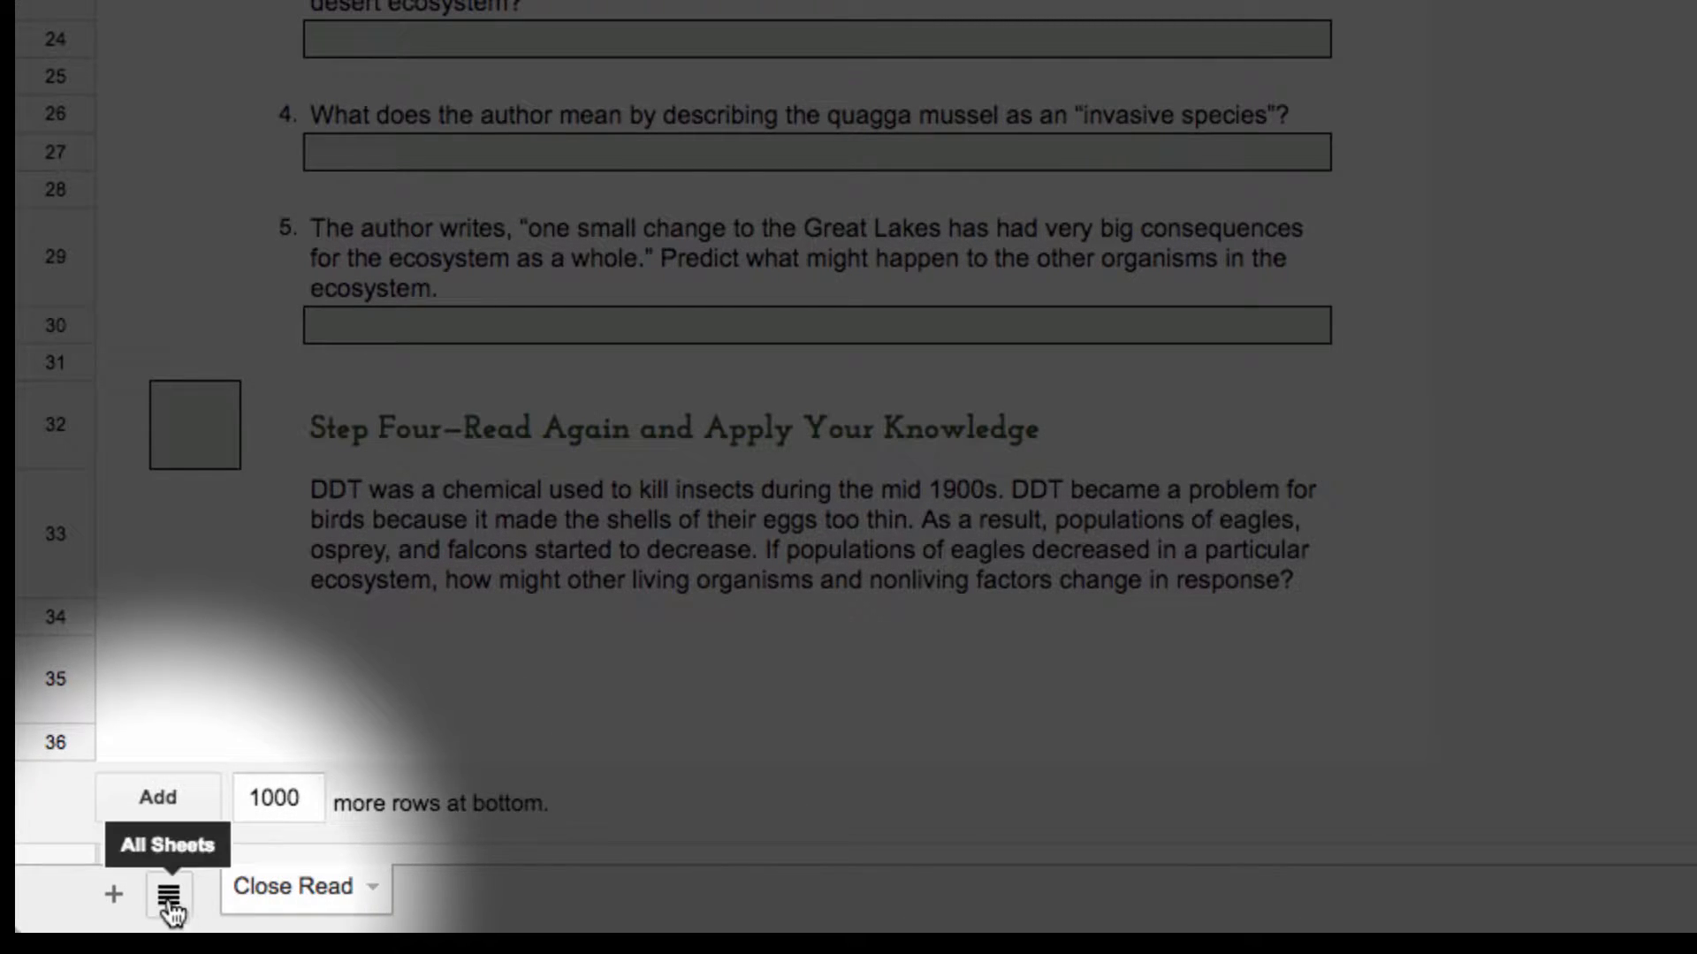
# Show the hidden Info sheet and select the green Title cell that holds the HyperDoc's title.
pyautogui.click(174, 905)
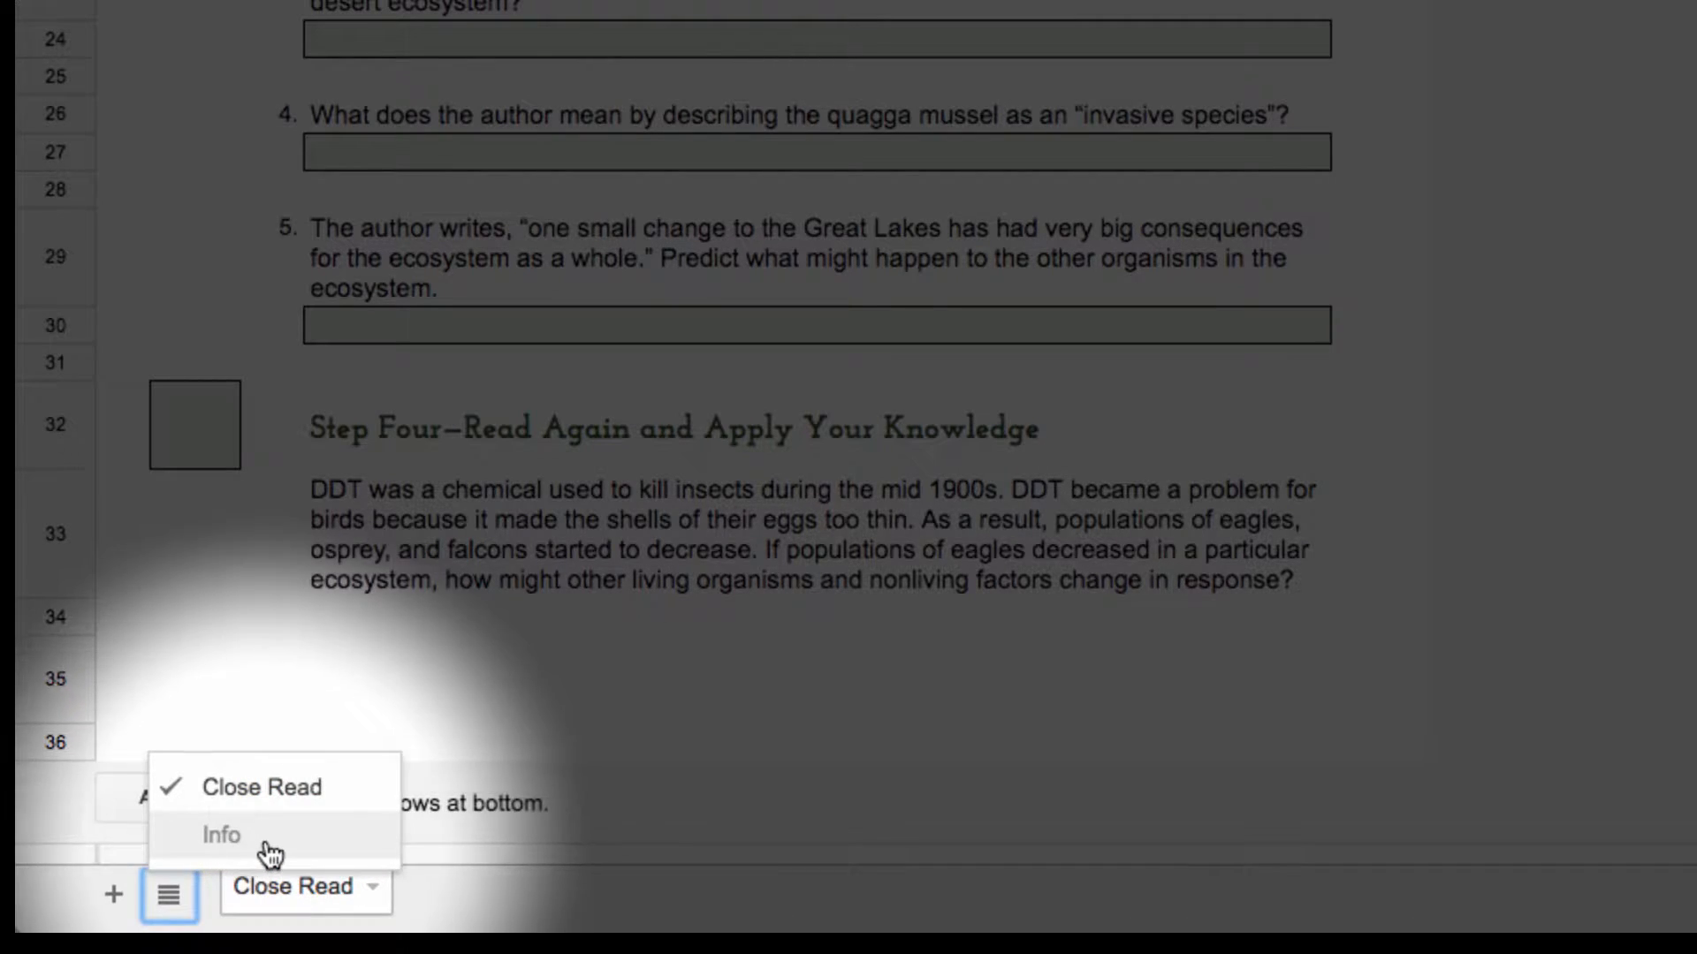
pyautogui.click(221, 835)
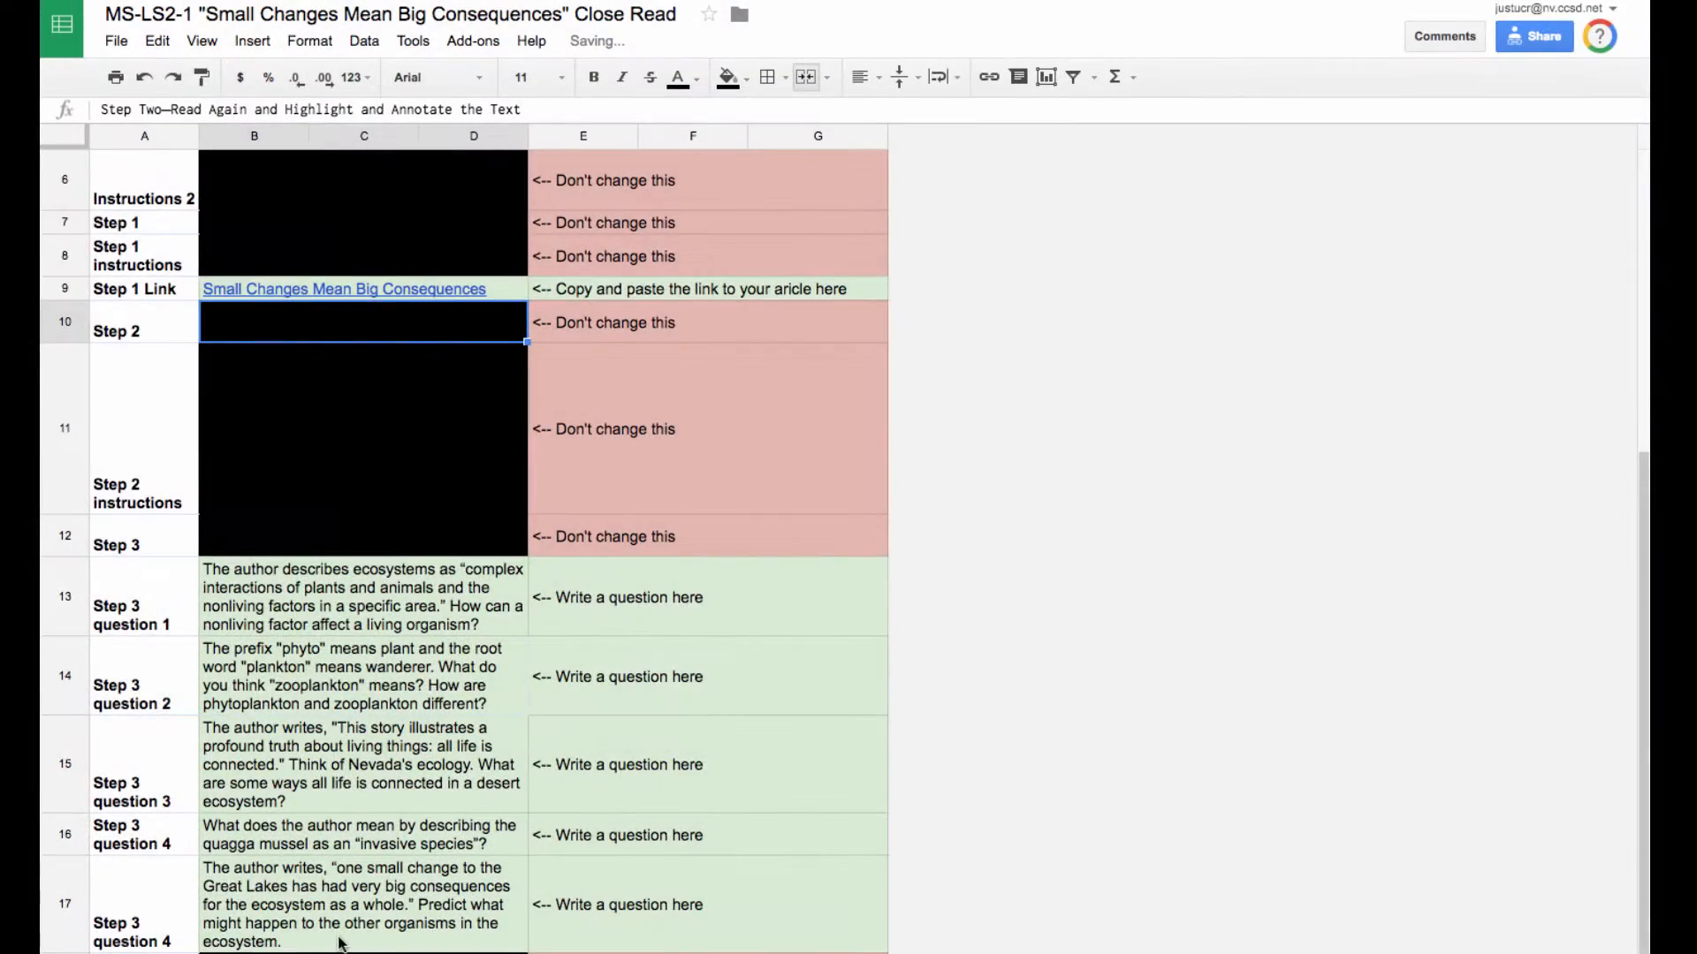
pyautogui.scroll(5, 340, 943)
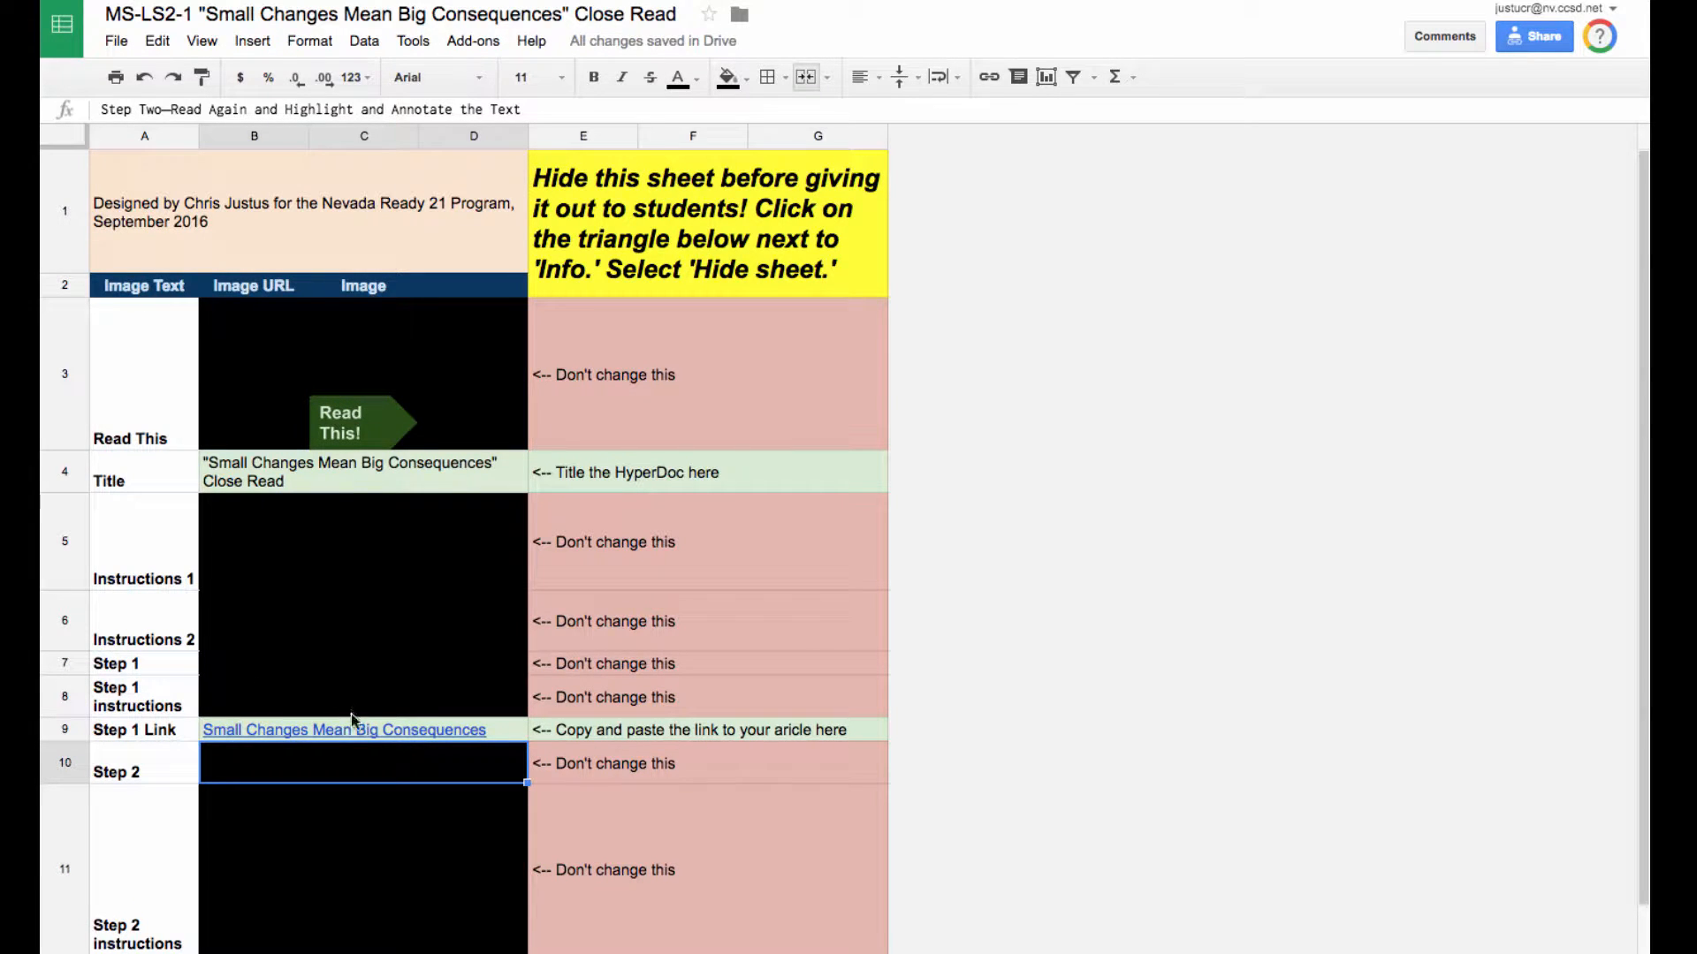
pyautogui.moveTo(364, 728)
pyautogui.click(399, 472)
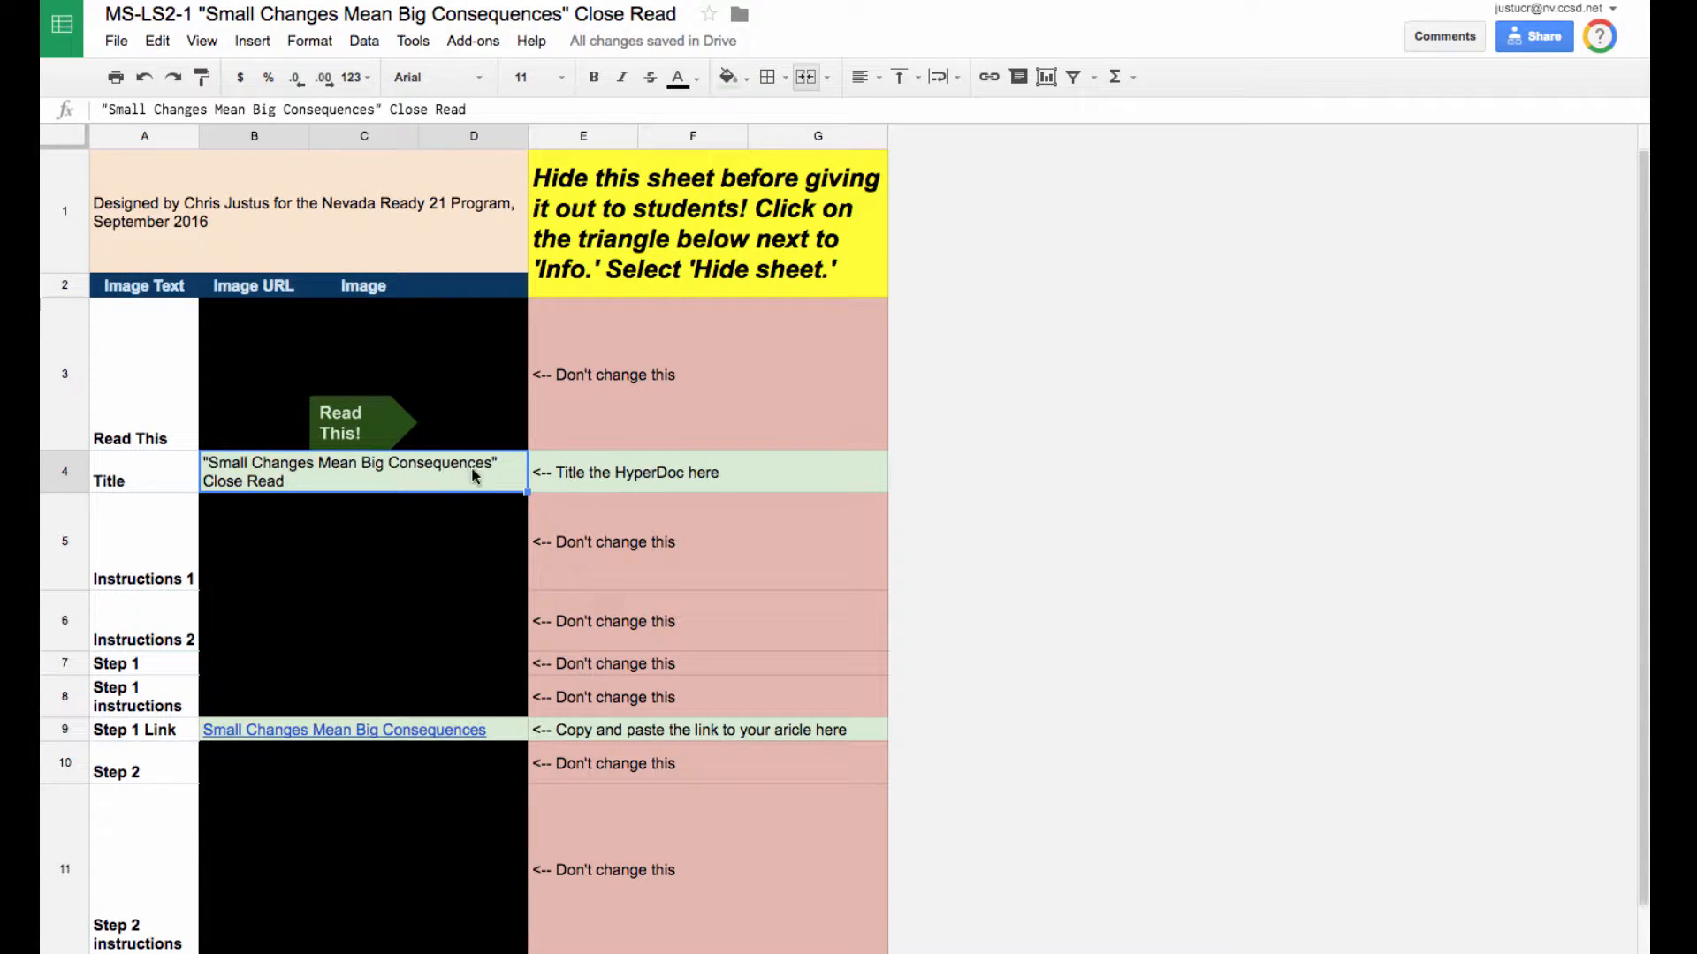
# Enlarge the formula display and examine the Step 1 Link cell's HYPERLINK formula, including its URL, link label and /copy ending.
pyautogui.click(379, 730)
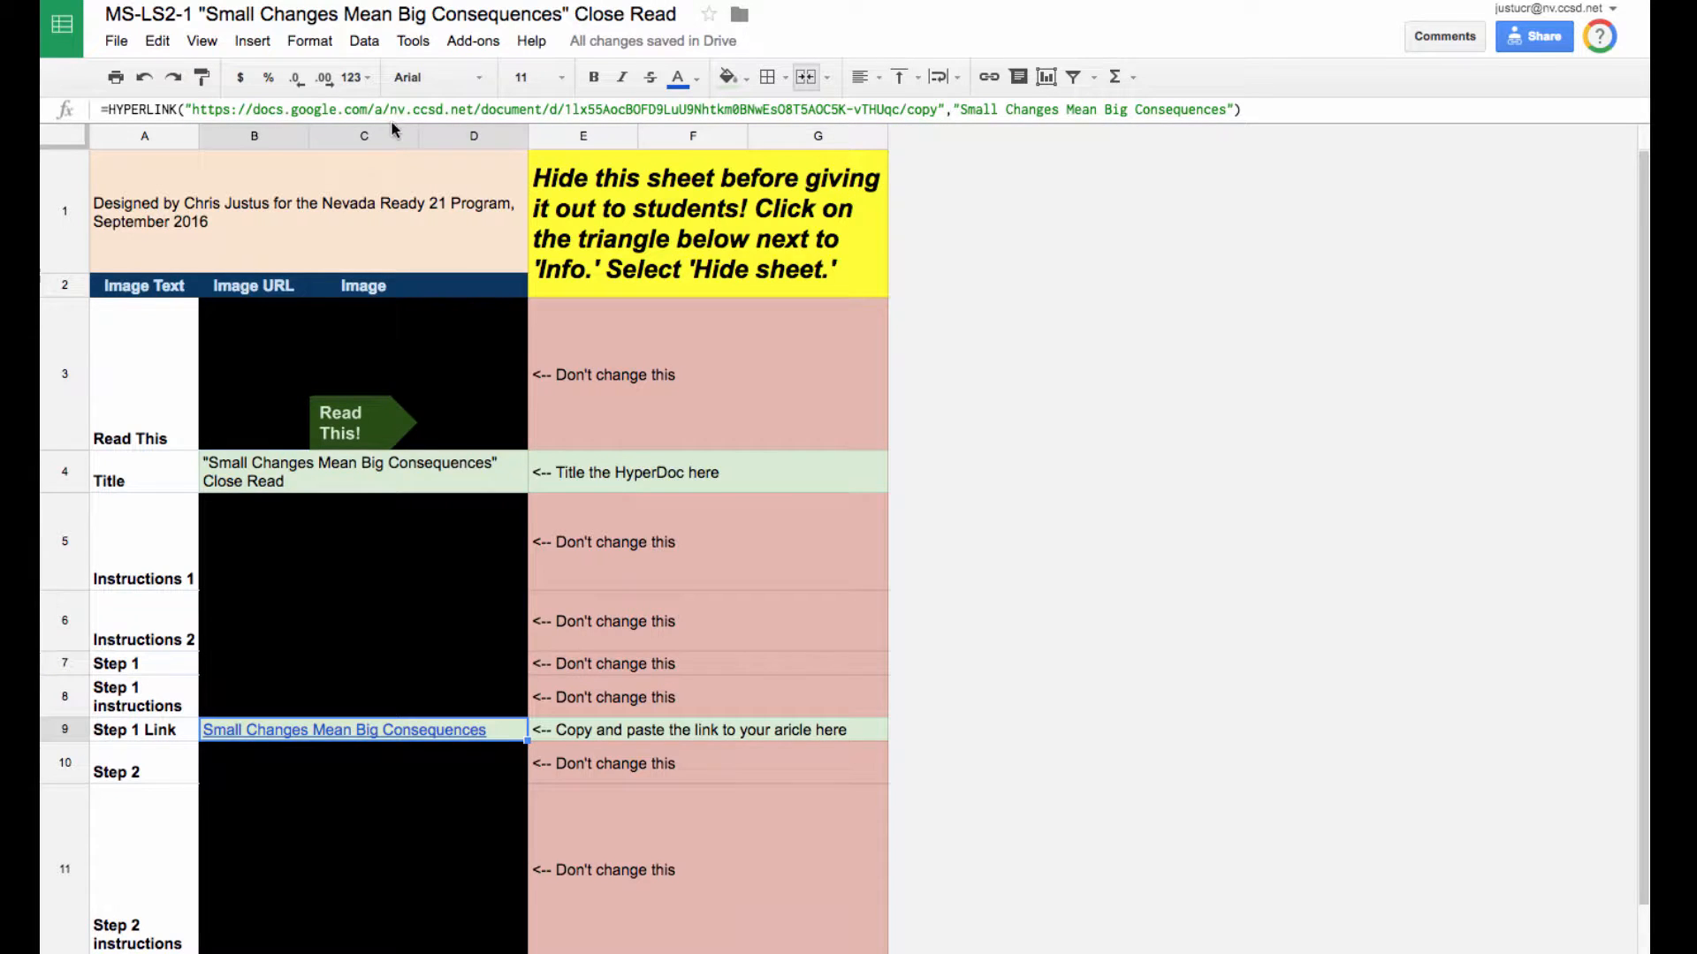
pyautogui.moveTo(391, 125); pyautogui.dragTo(368, 180)
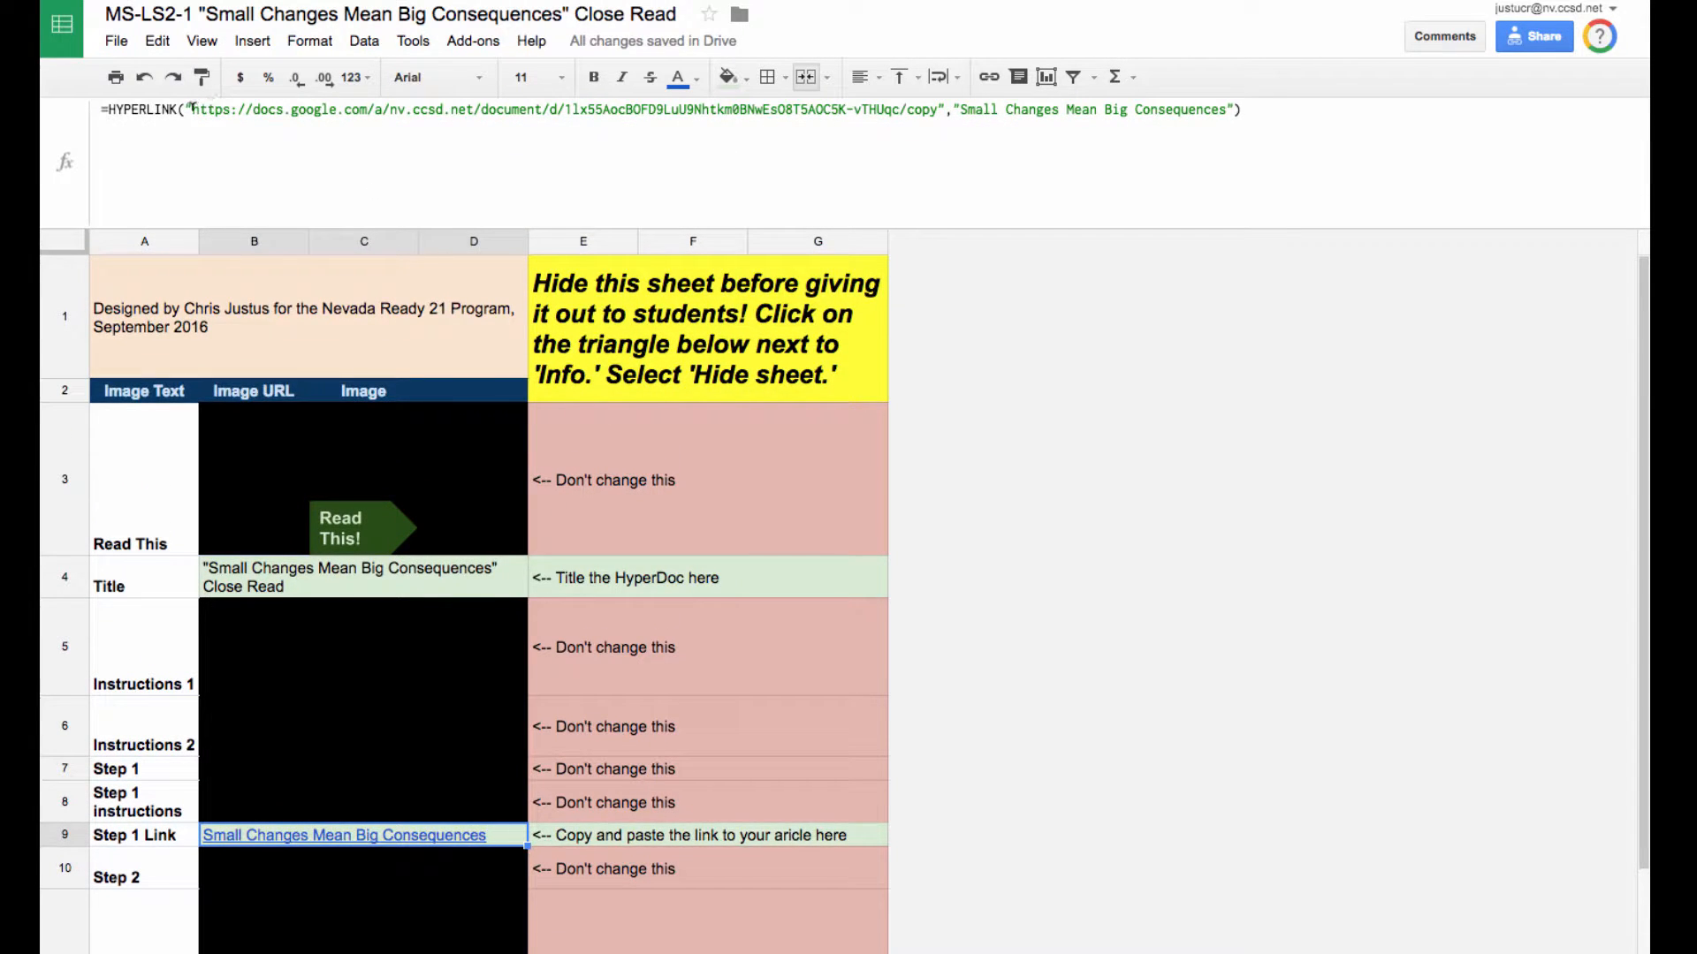
pyautogui.moveTo(192, 107); pyautogui.dragTo(1221, 110)
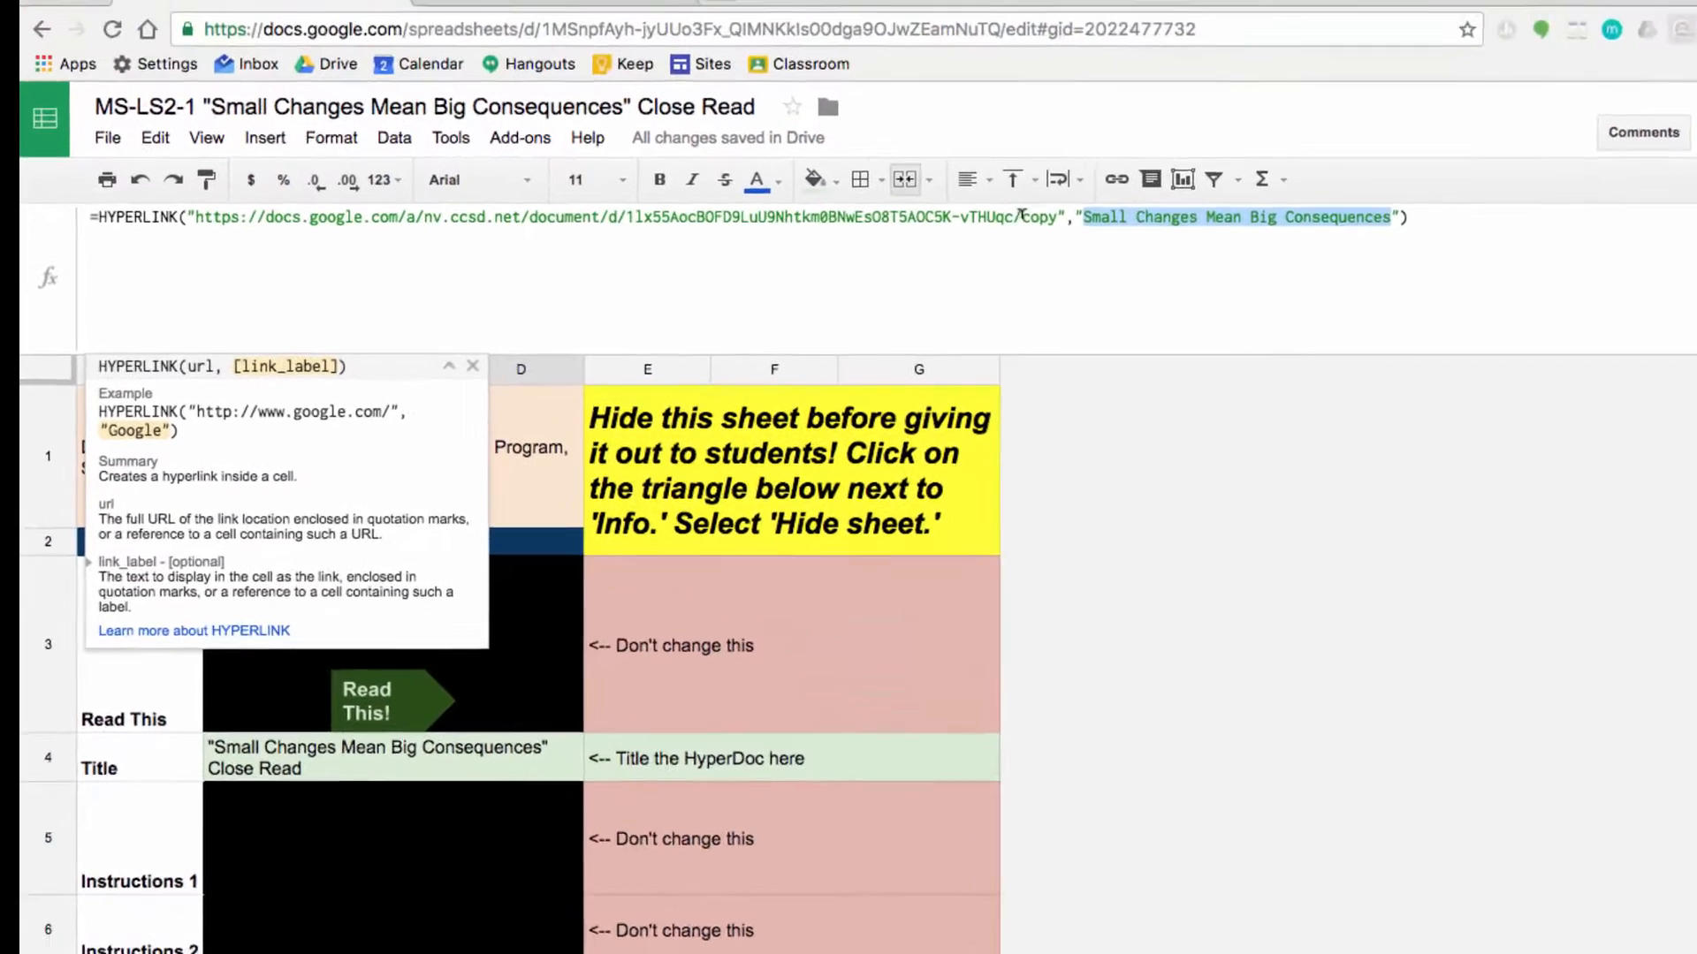
pyautogui.click(906, 109)
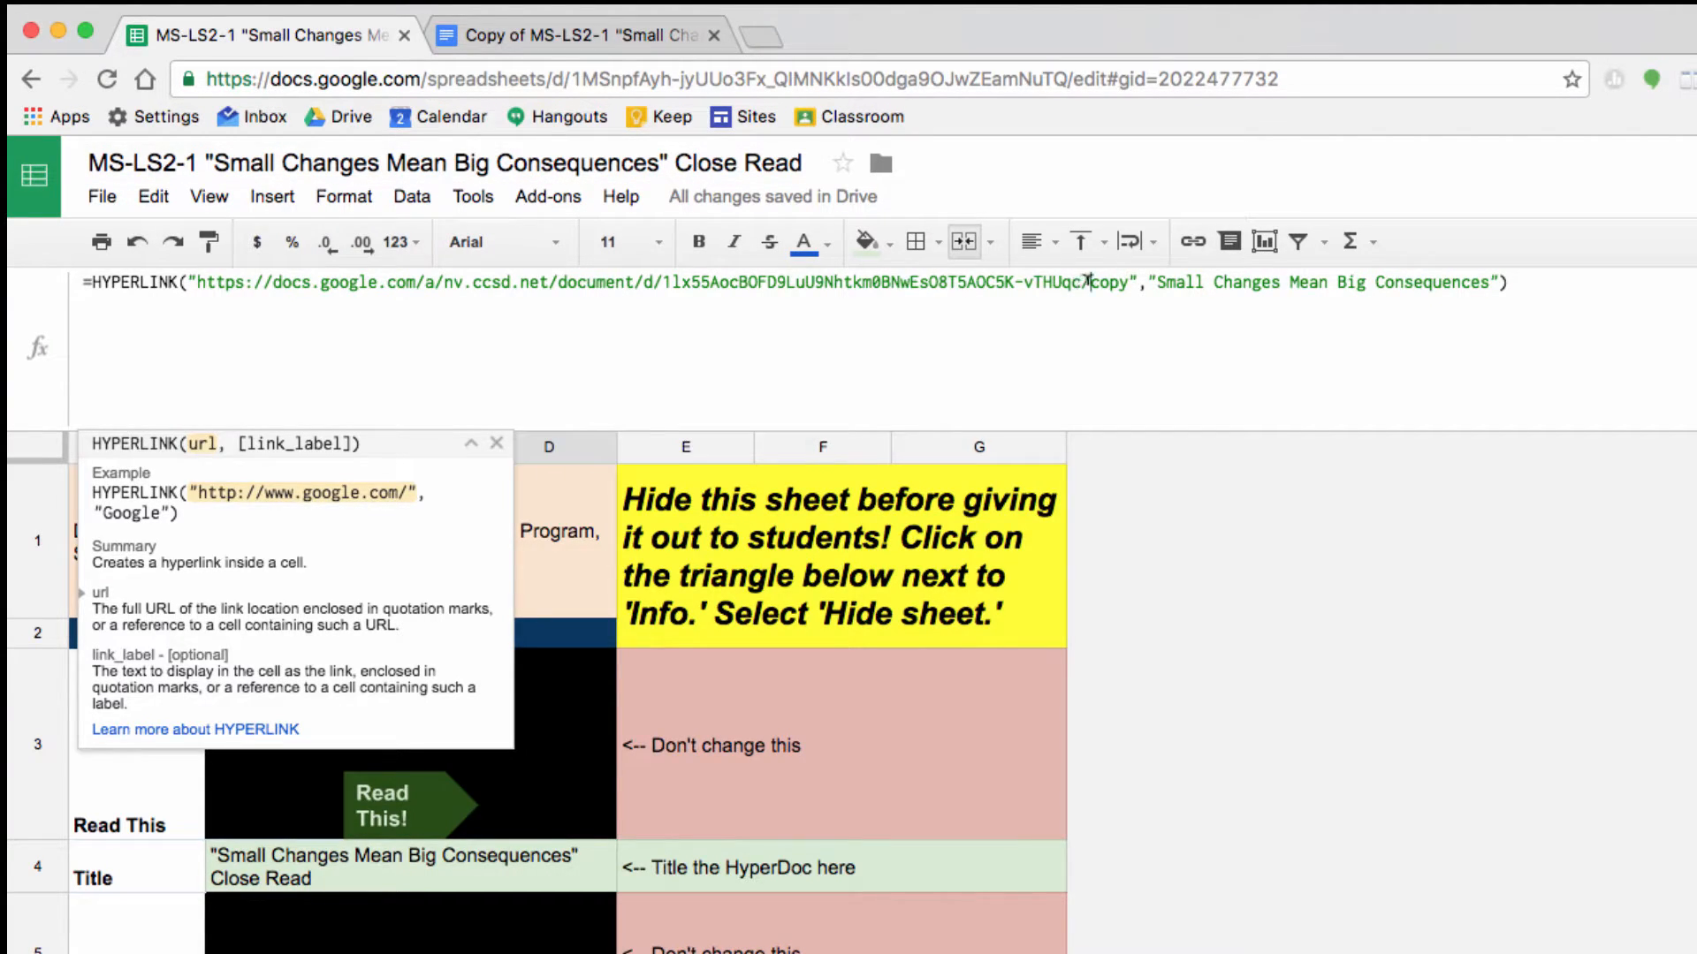
pyautogui.moveTo(1089, 281); pyautogui.dragTo(1124, 281)
pyautogui.click(1093, 282)
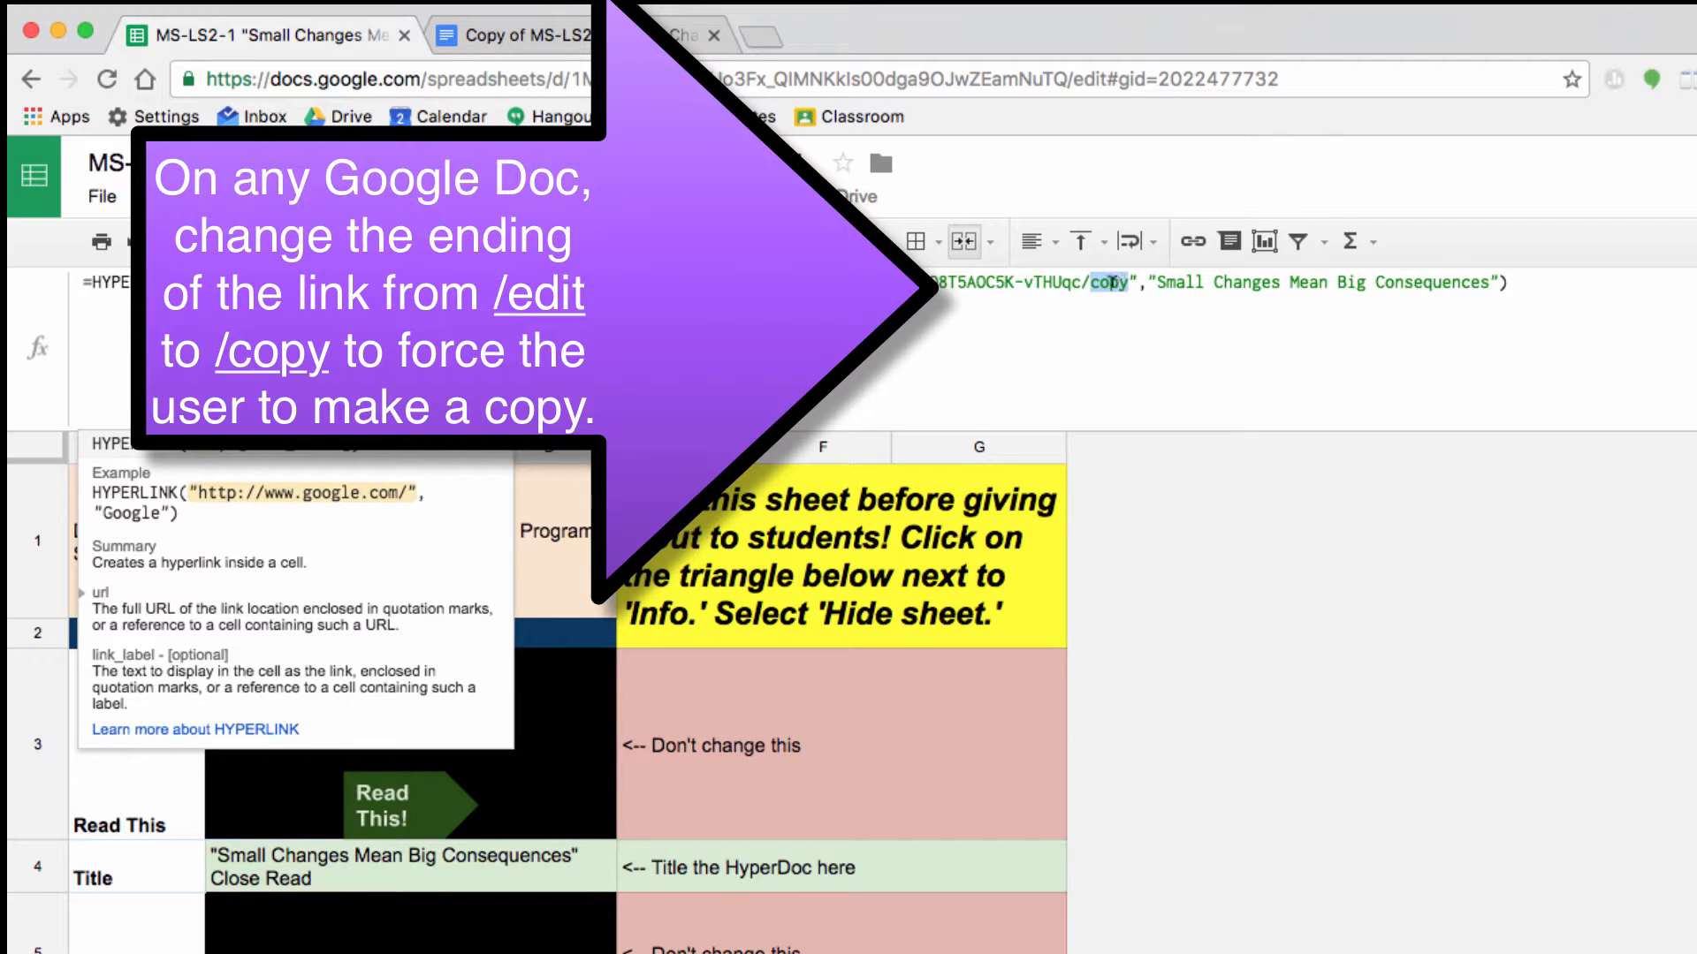
# Highlight the word "copy" ending the article URL in the Step 1 Link formula, and finish editing the cell.
pyautogui.moveTo(1092, 282); pyautogui.dragTo(1113, 282)
pyautogui.press('Return')
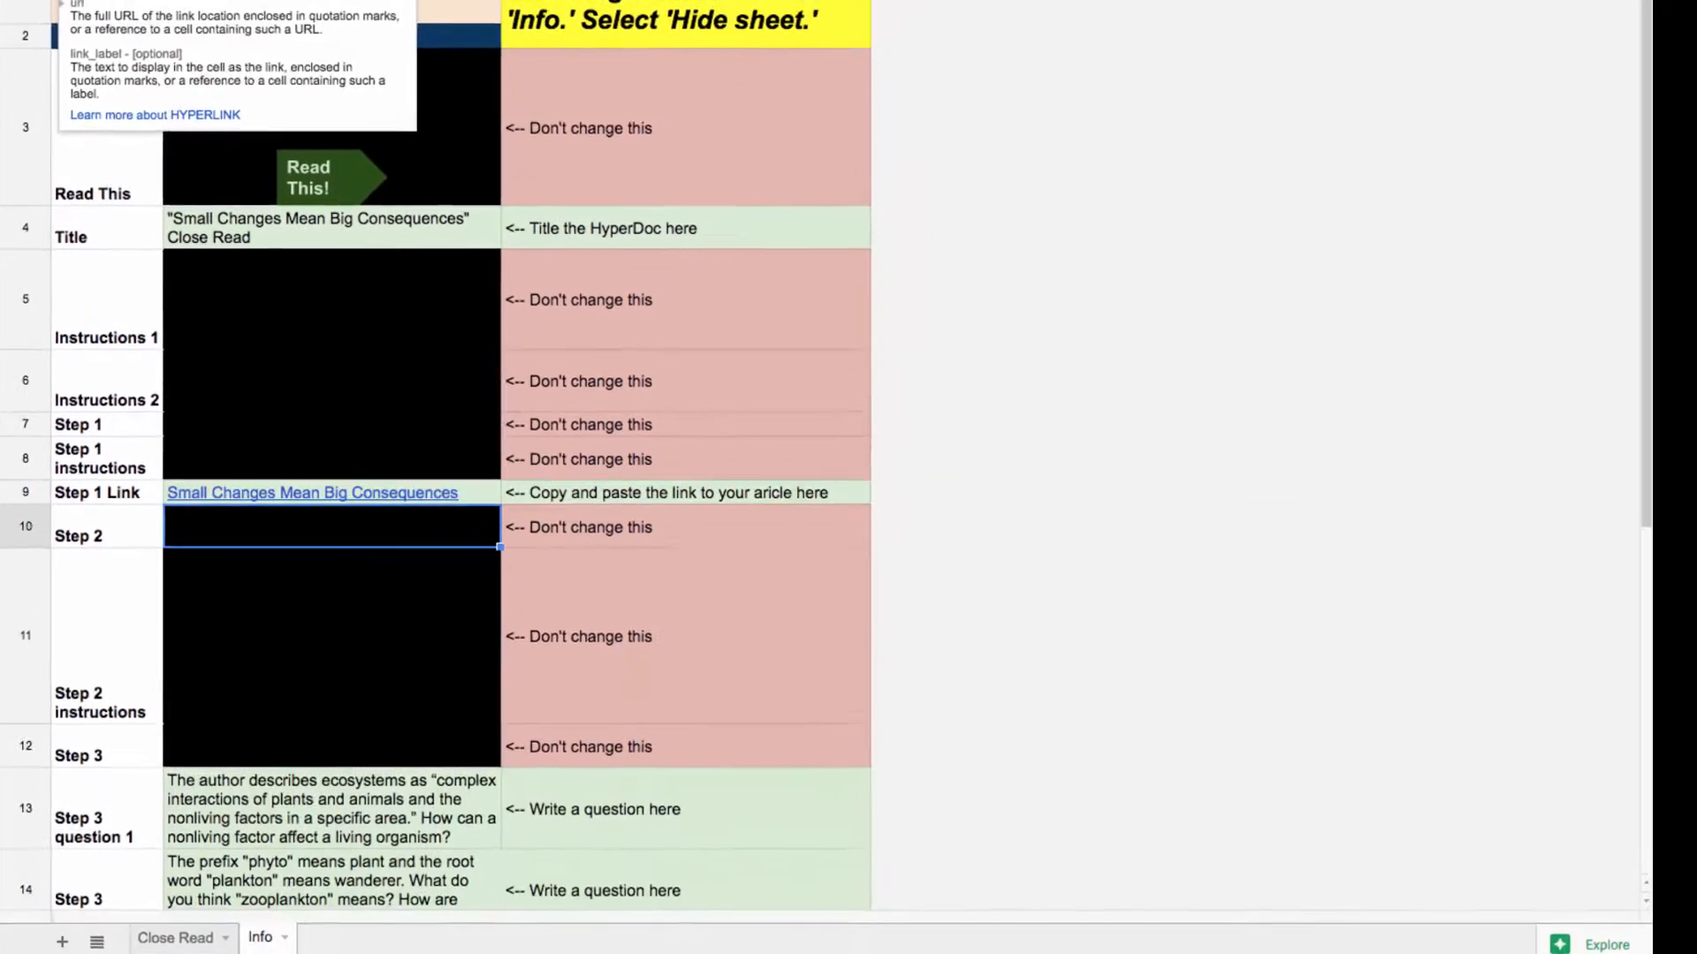
# Examine the green Step 3 question cells on the Info sheet, selecting them one after another.
pyautogui.scroll(-4, 680, 389)
pyautogui.scroll(-3, 679, 386)
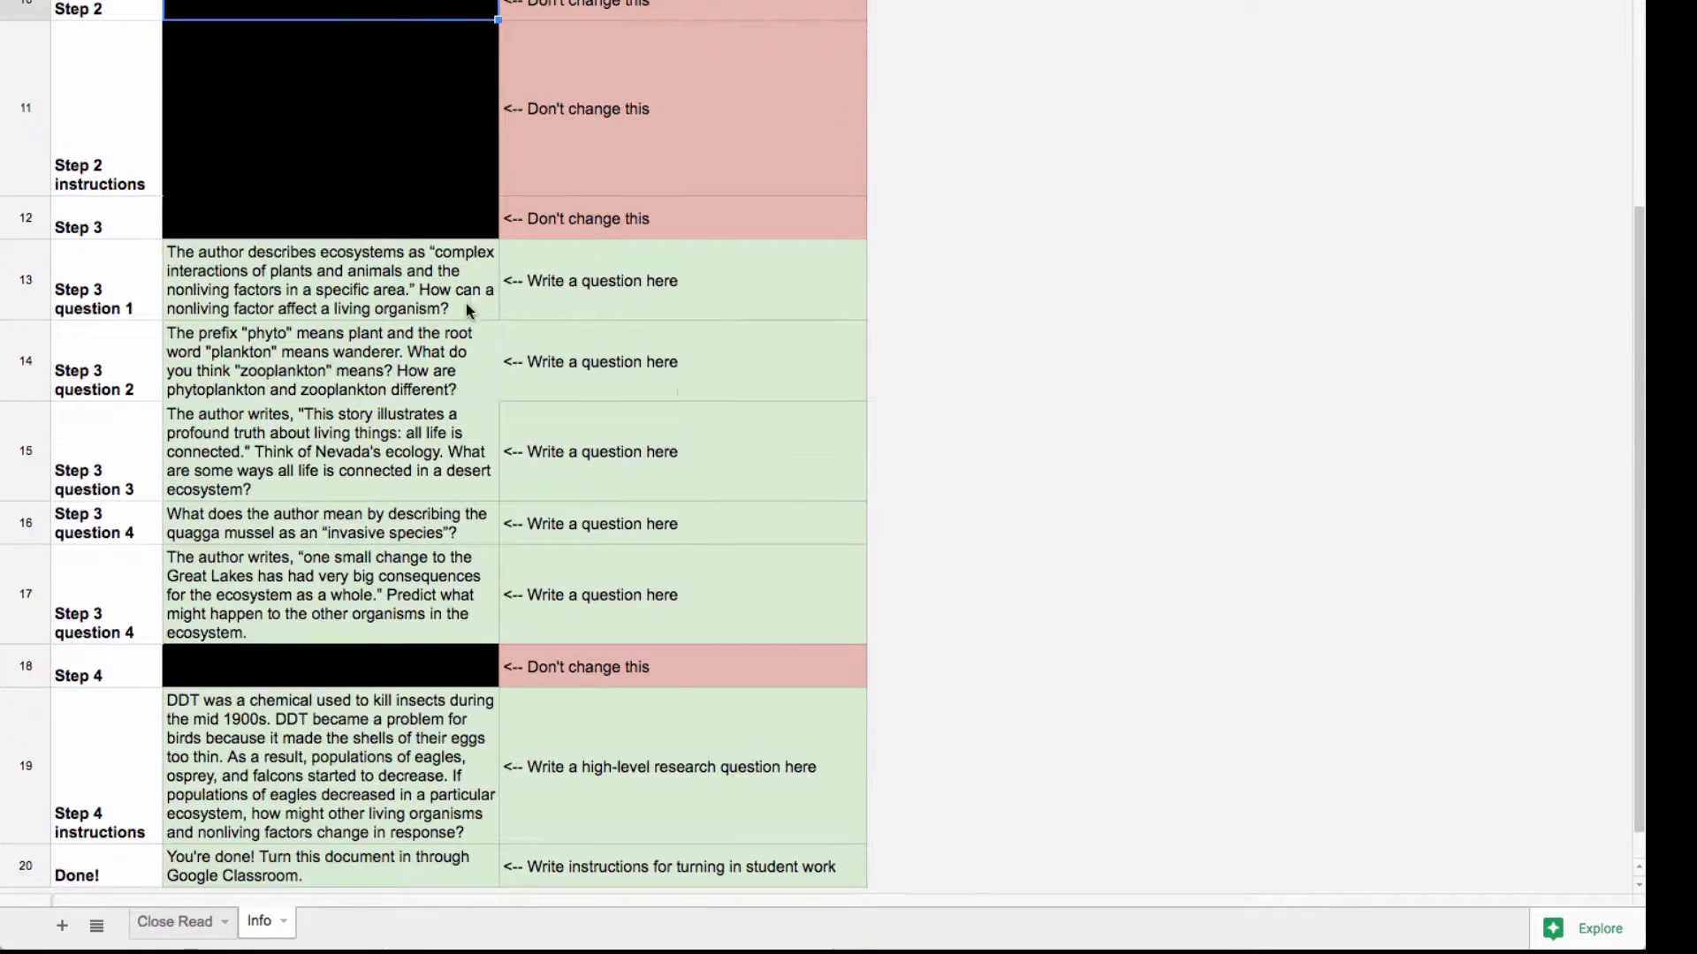
pyautogui.click(398, 294)
pyautogui.click(379, 368)
pyautogui.click(388, 468)
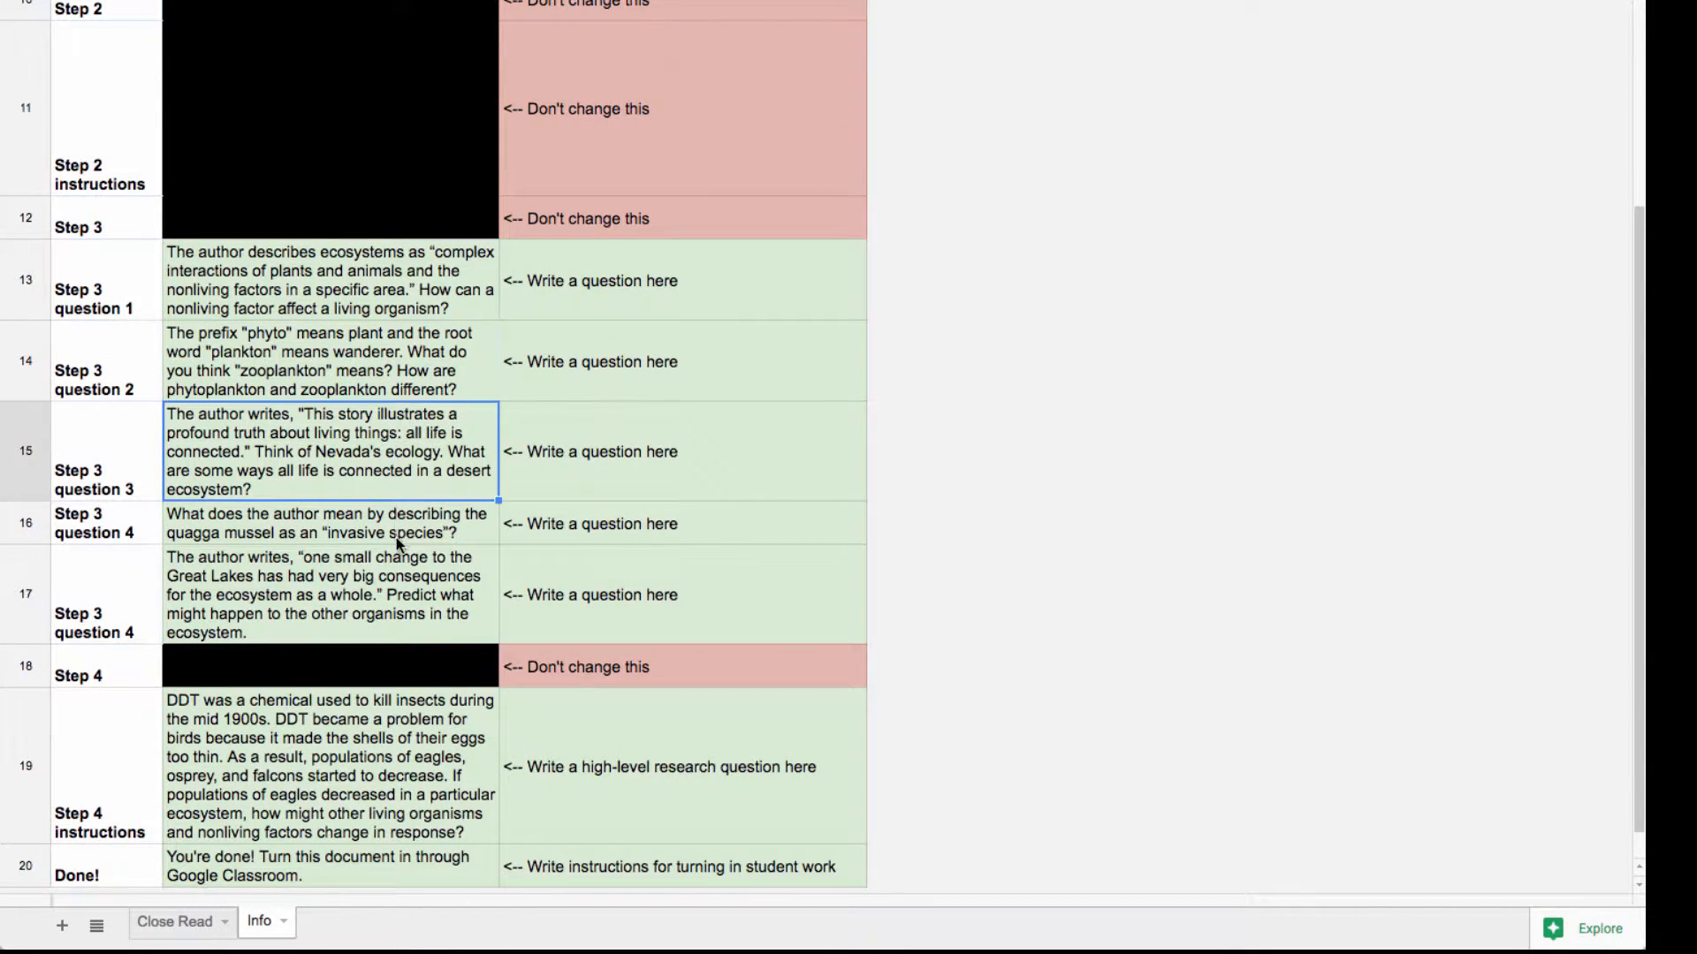
pyautogui.click(395, 532)
pyautogui.click(400, 581)
pyautogui.click(412, 284)
pyautogui.click(396, 355)
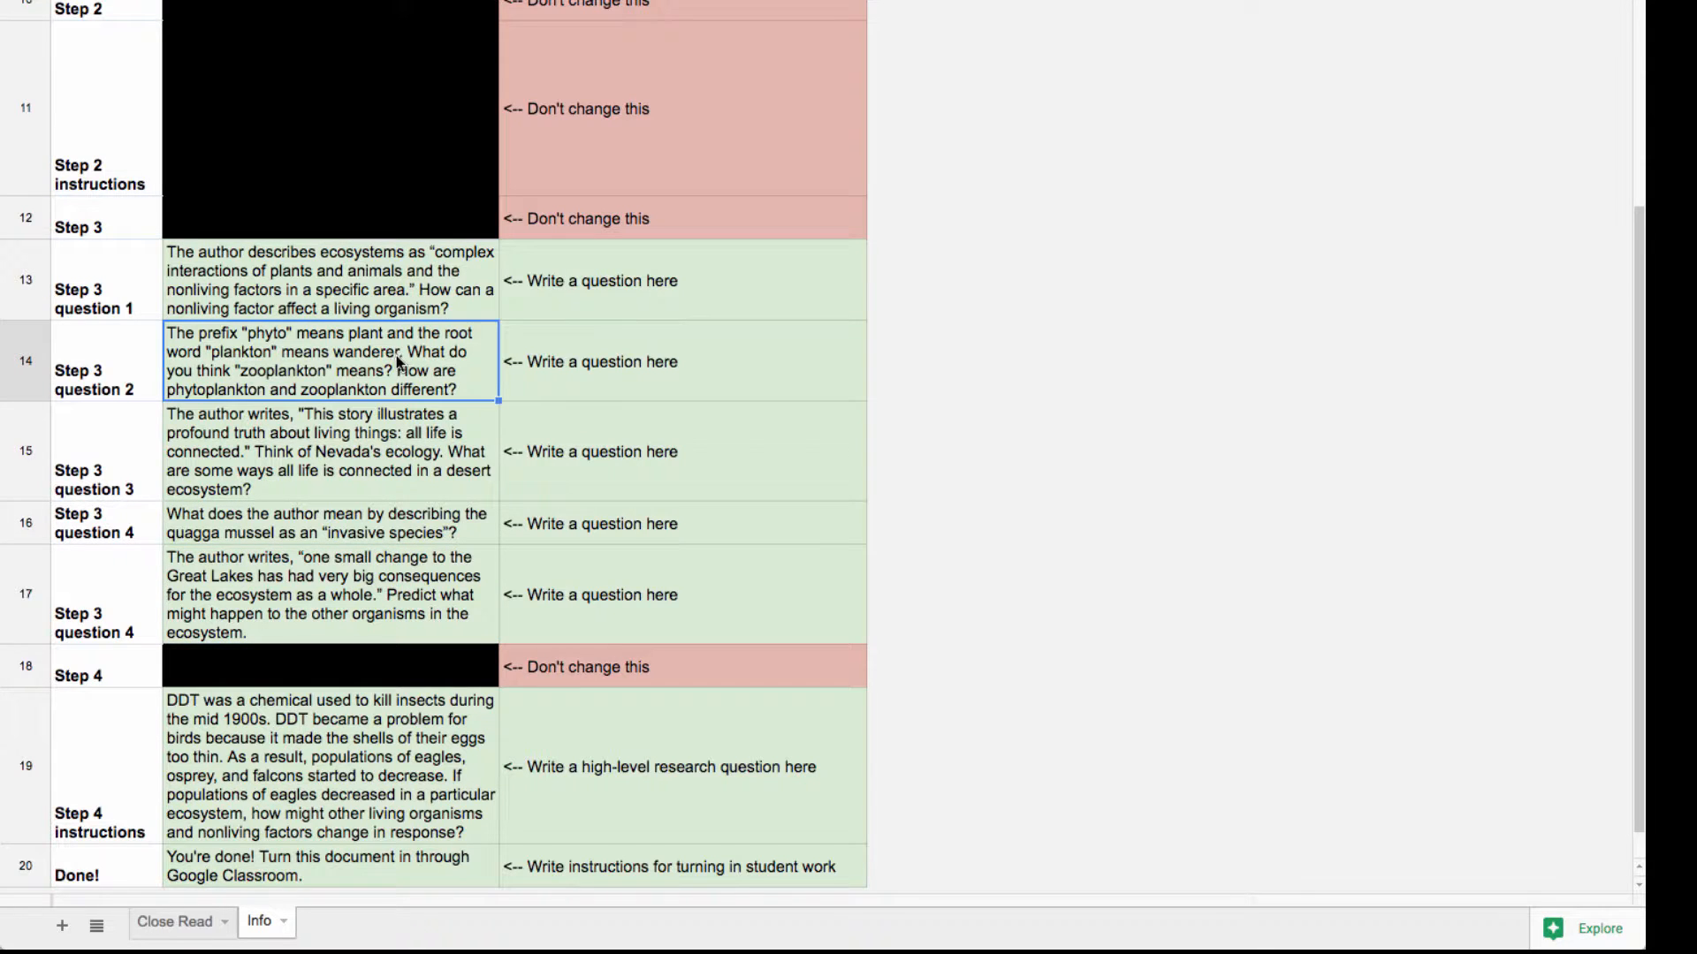
pyautogui.click(392, 432)
pyautogui.click(405, 287)
pyautogui.click(405, 368)
# Compare the Close Read sheet's questions with the Info sheet, and select the green Step 4 instructions cell holding the DDT research question.
pyautogui.click(167, 928)
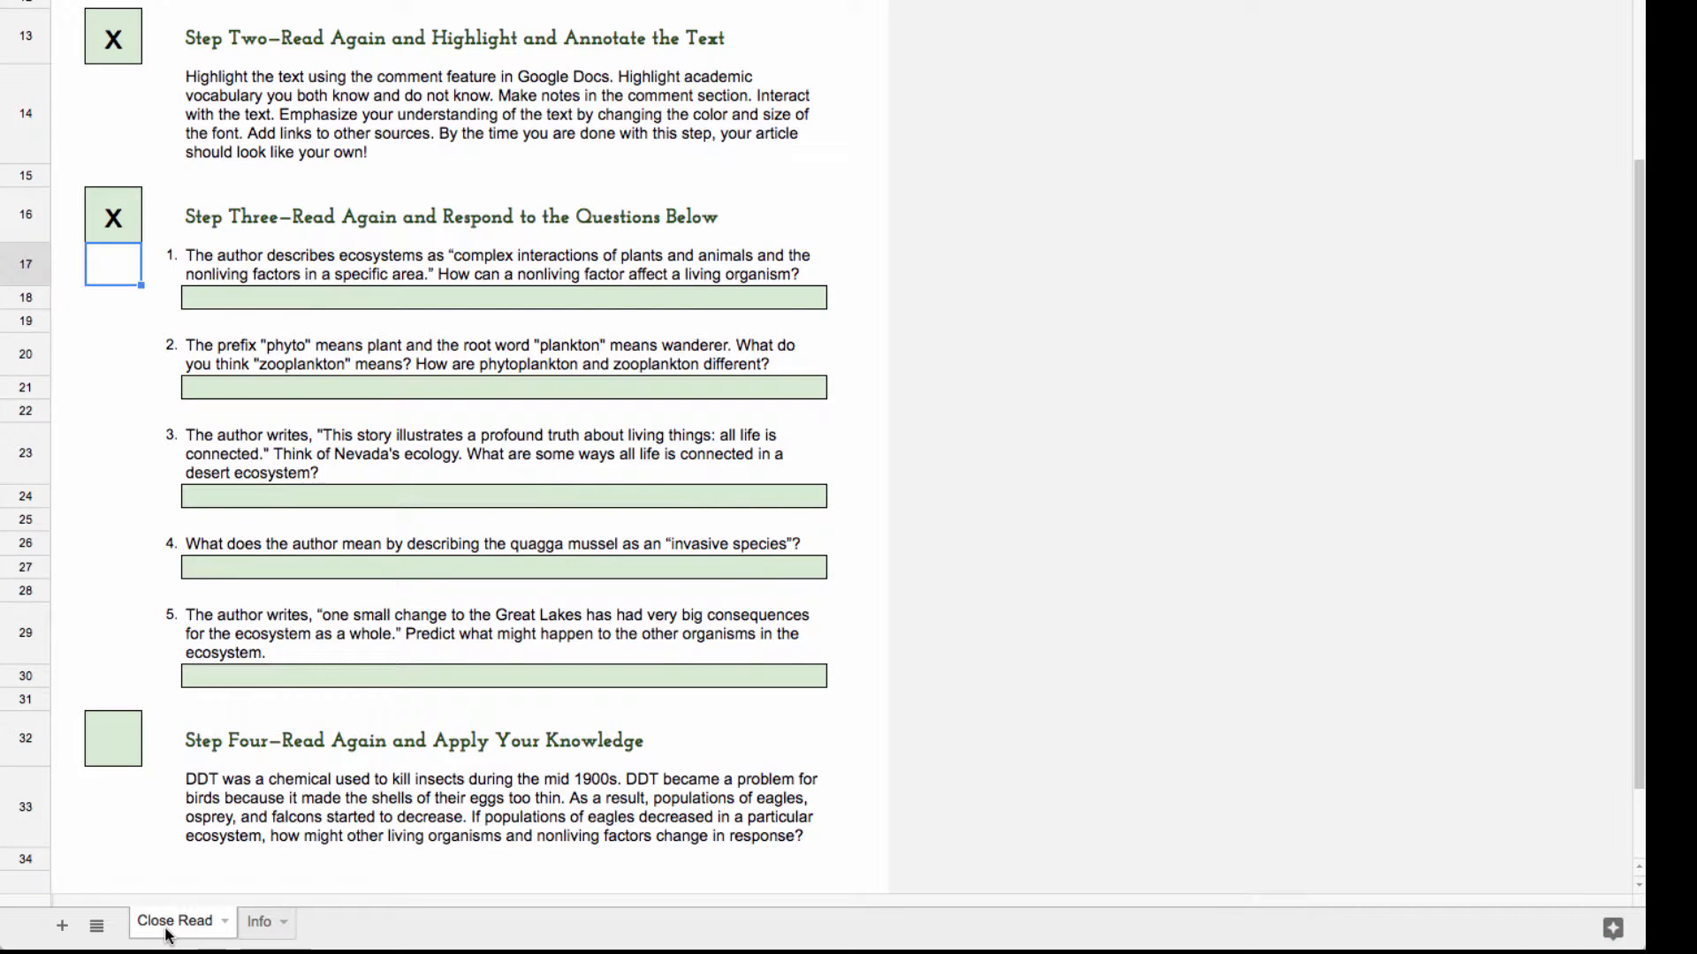
pyautogui.click(258, 921)
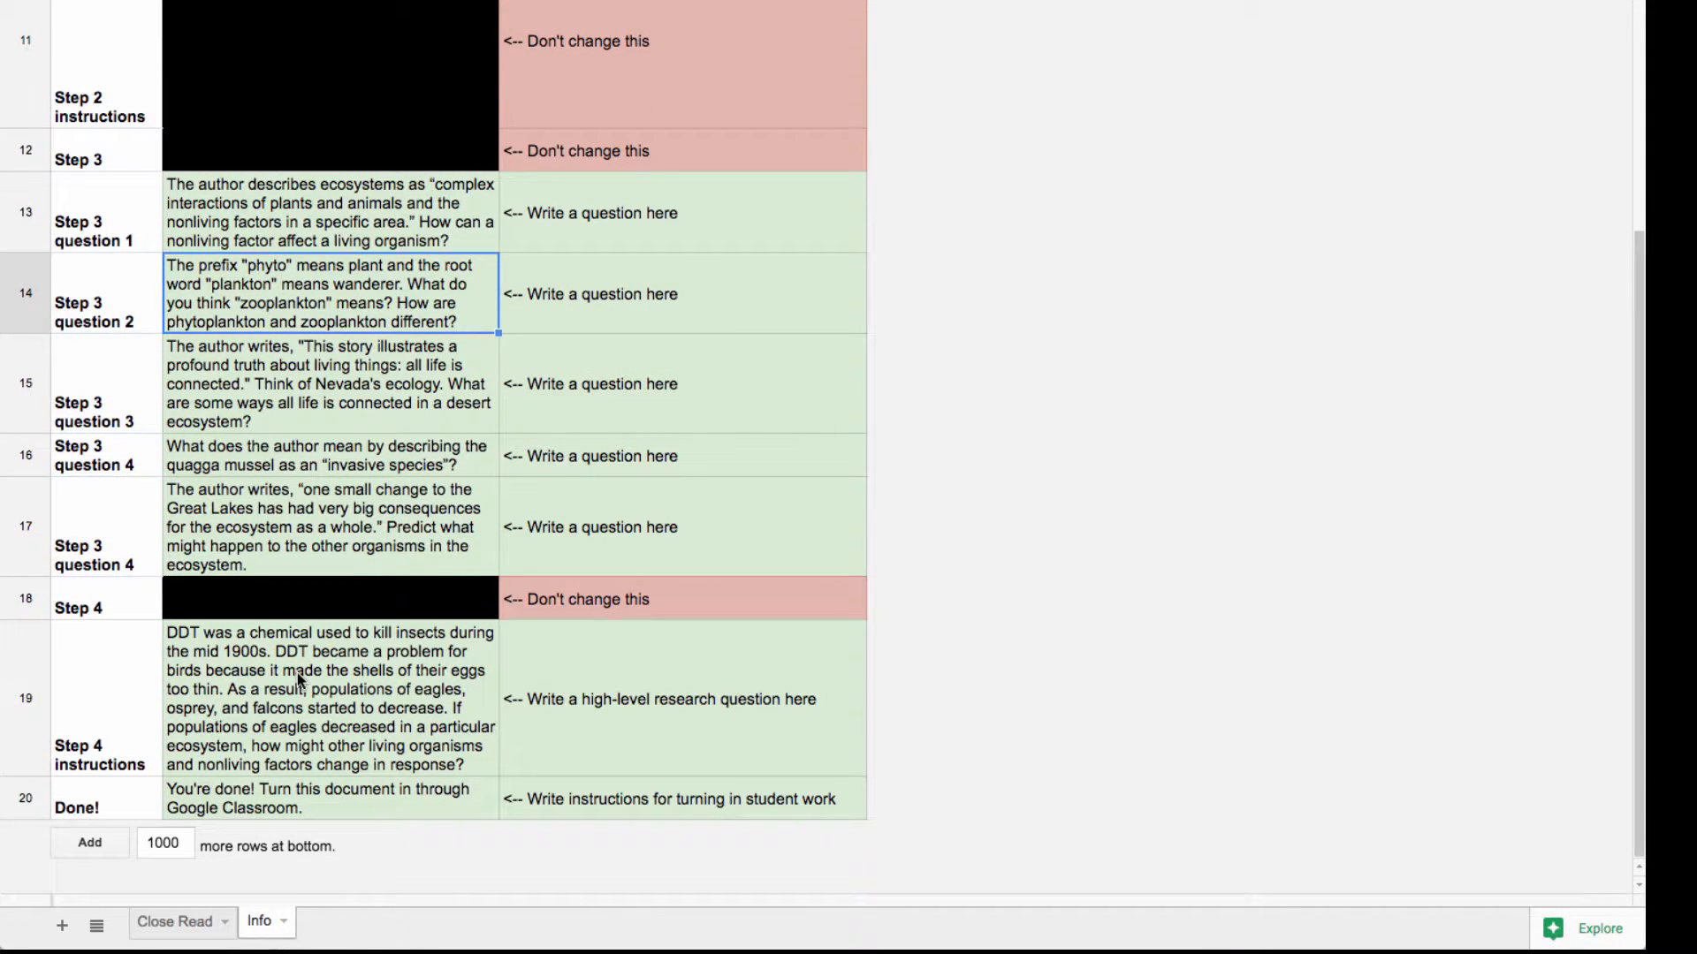
pyautogui.click(297, 672)
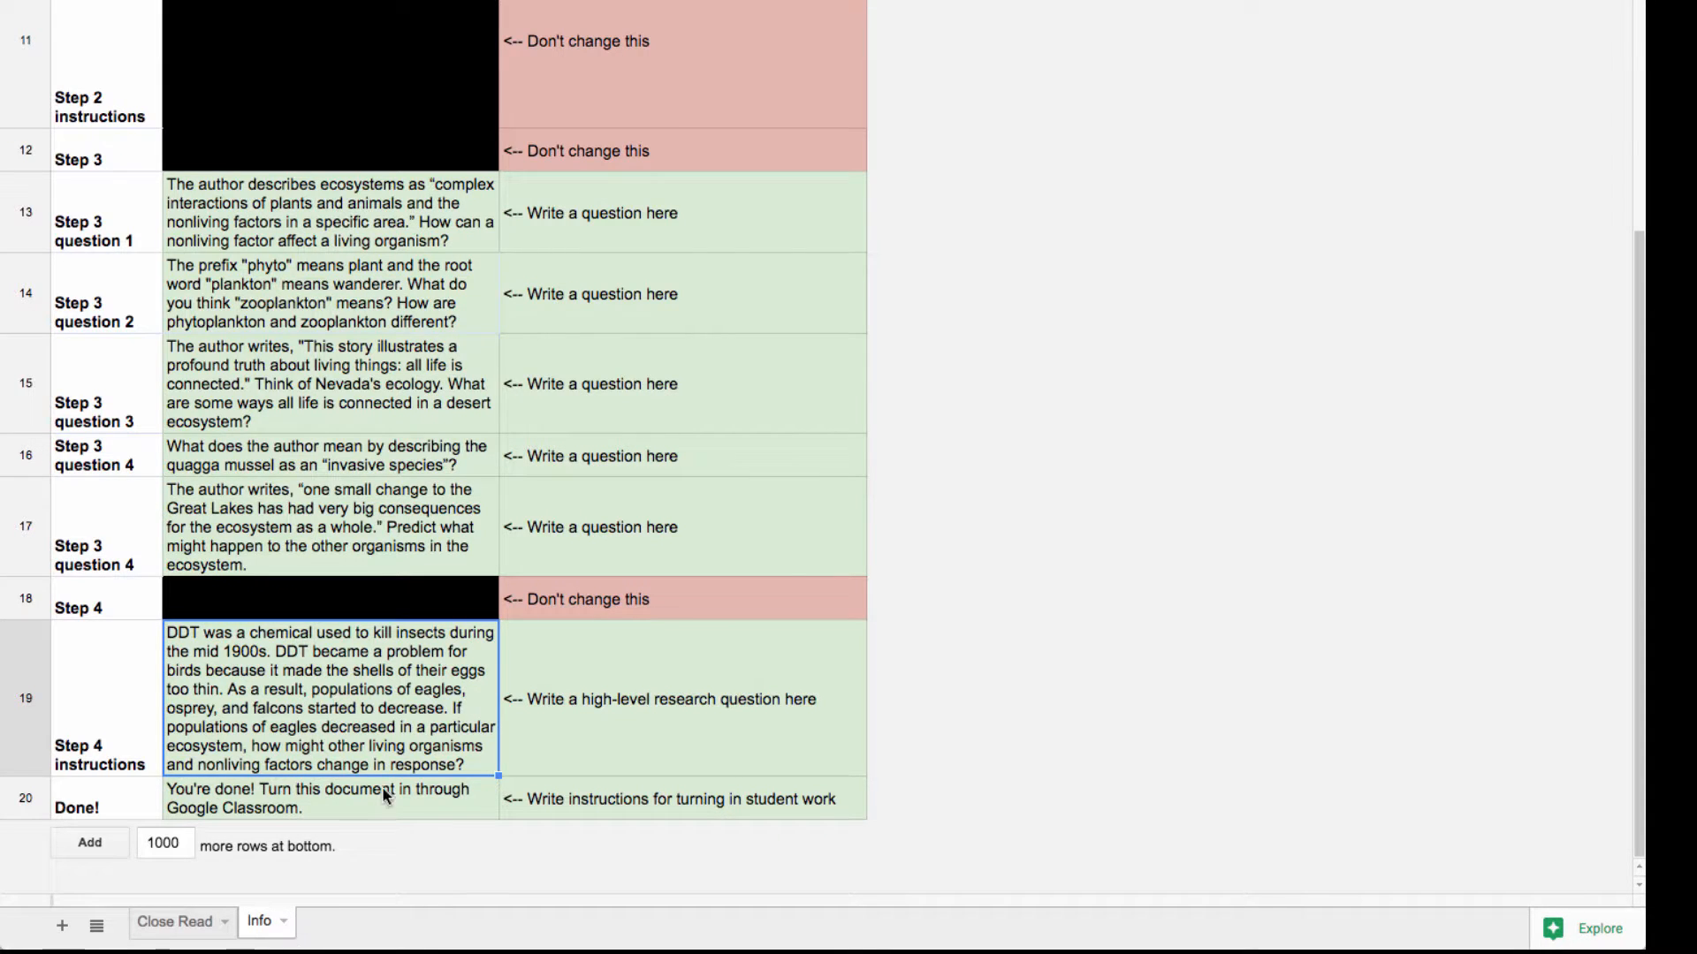
pyautogui.scroll(6, 422, 177)
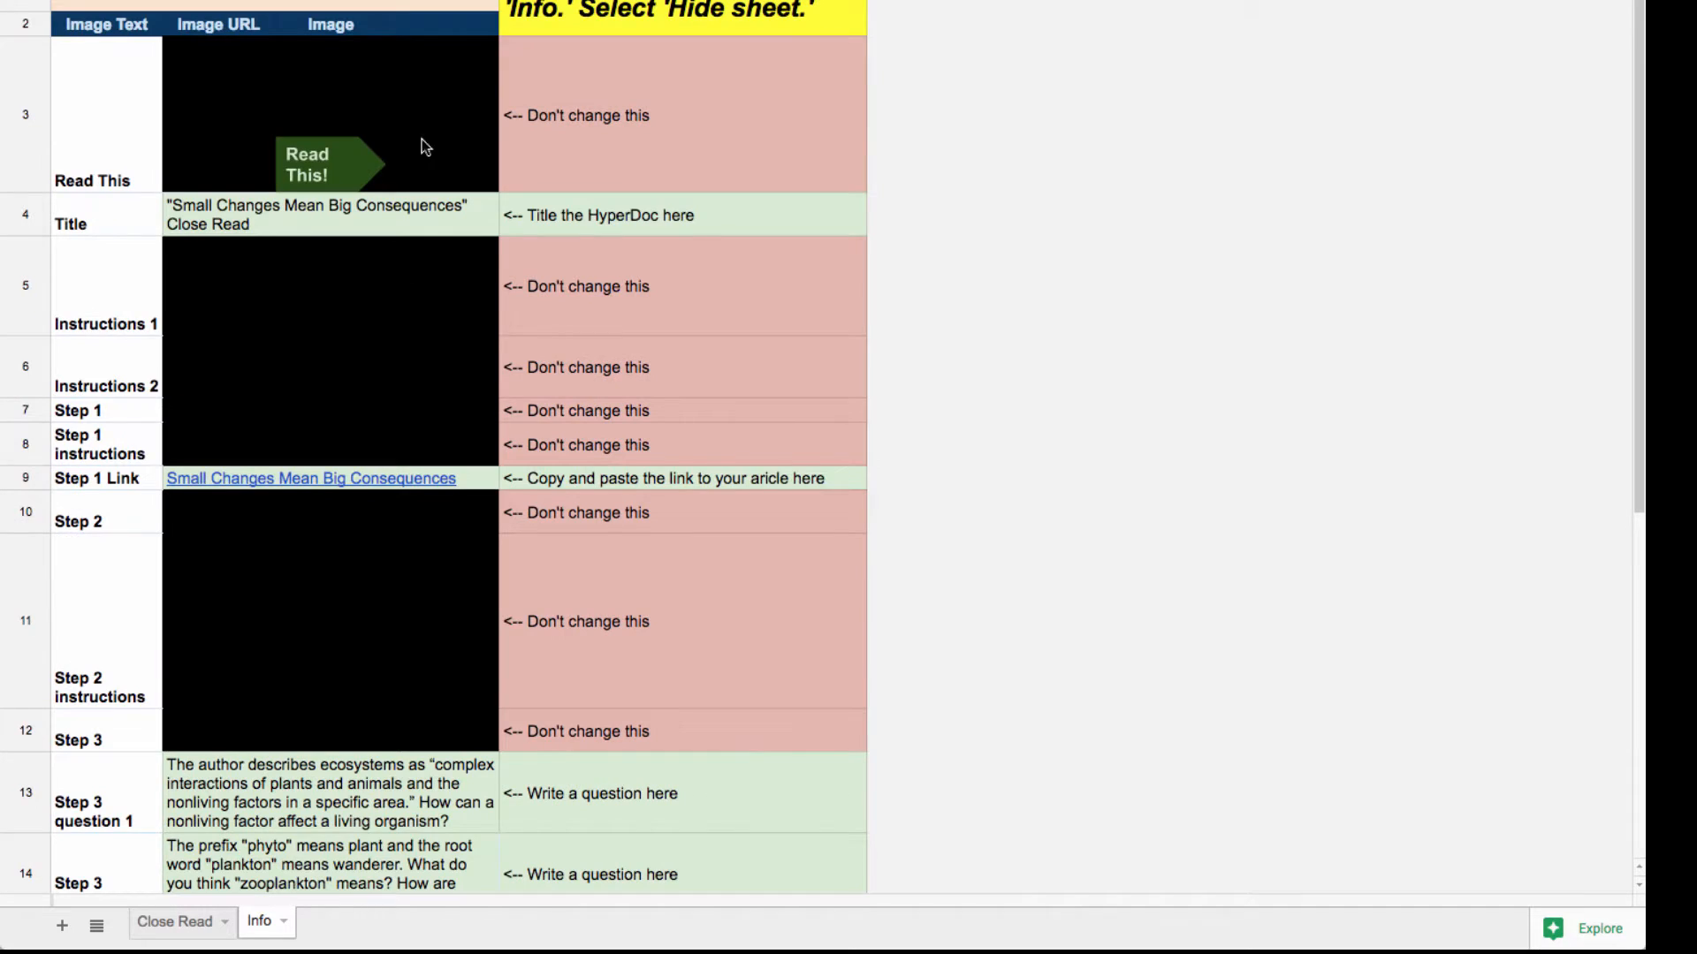
pyautogui.scroll(-6, 309, 580)
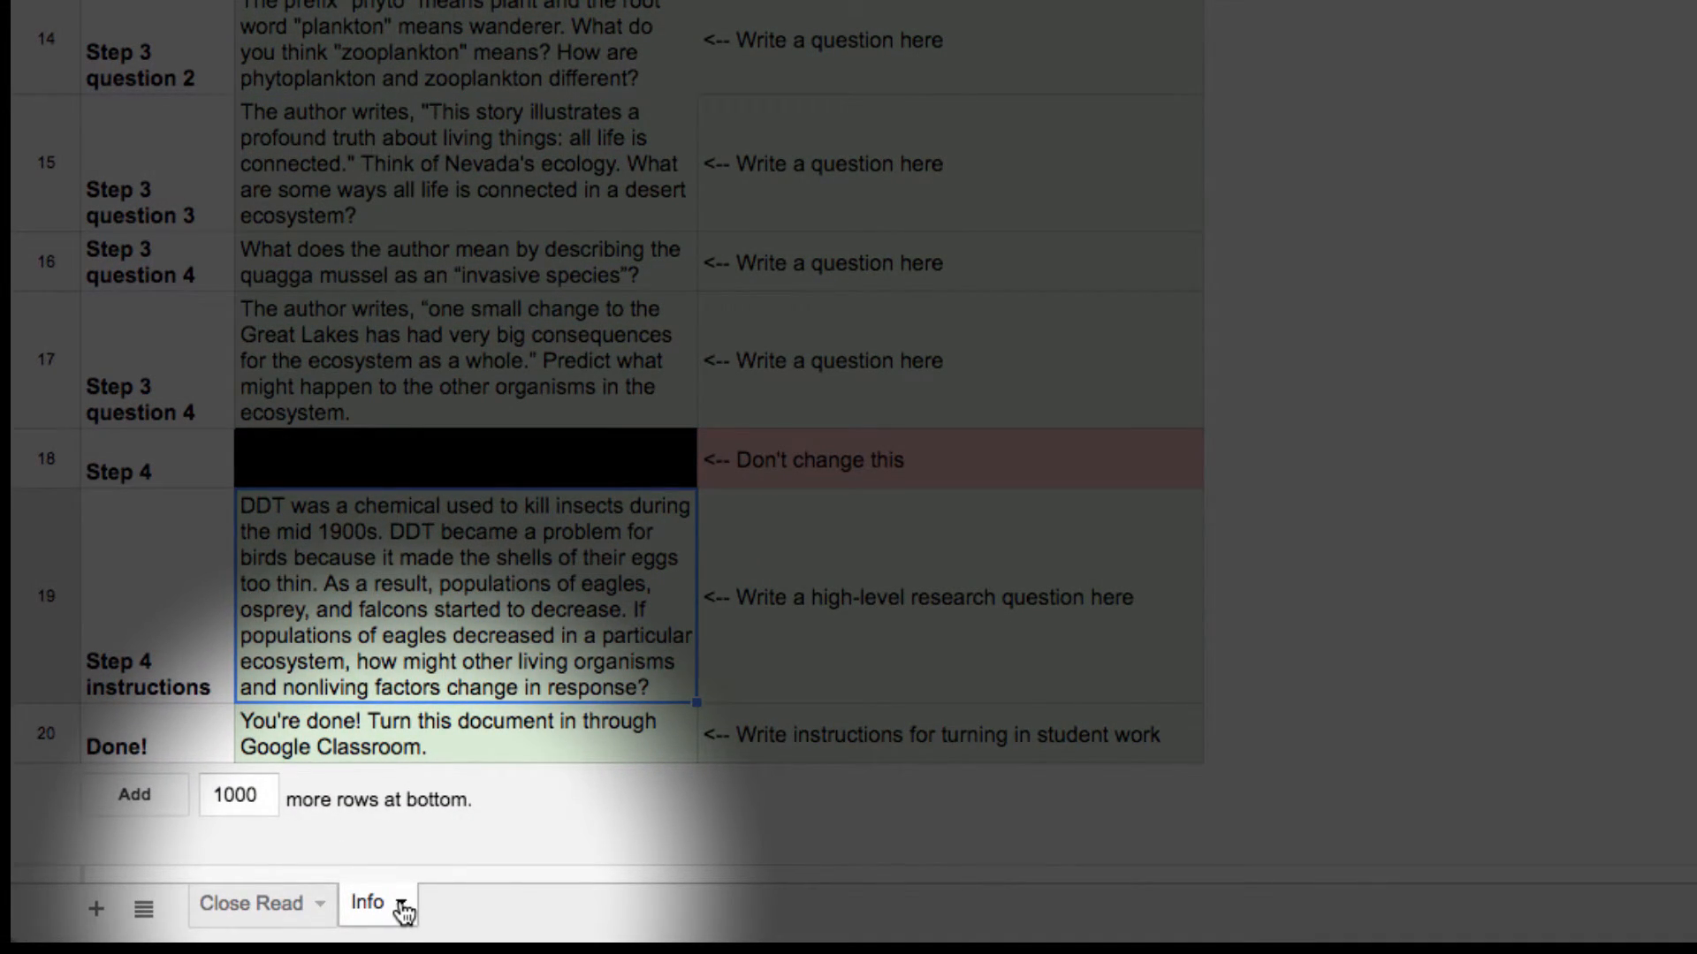
# Hide the Info sheet and look over the Close Read sheet up to its title.
pyautogui.click(402, 906)
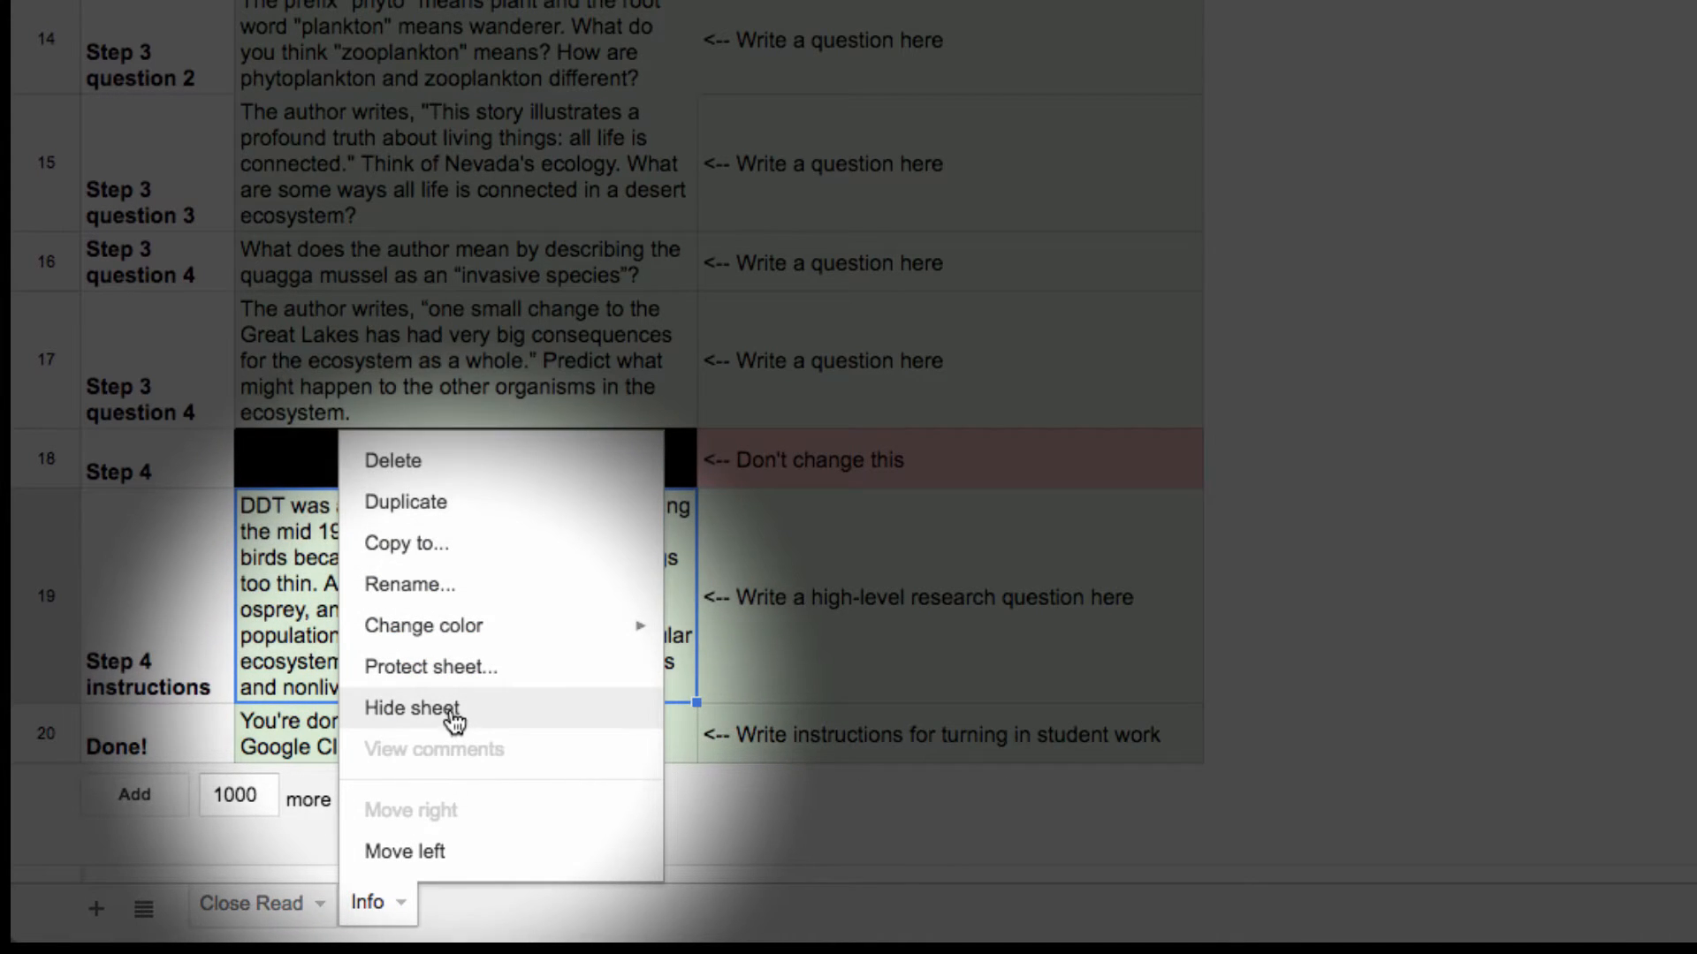
pyautogui.click(453, 713)
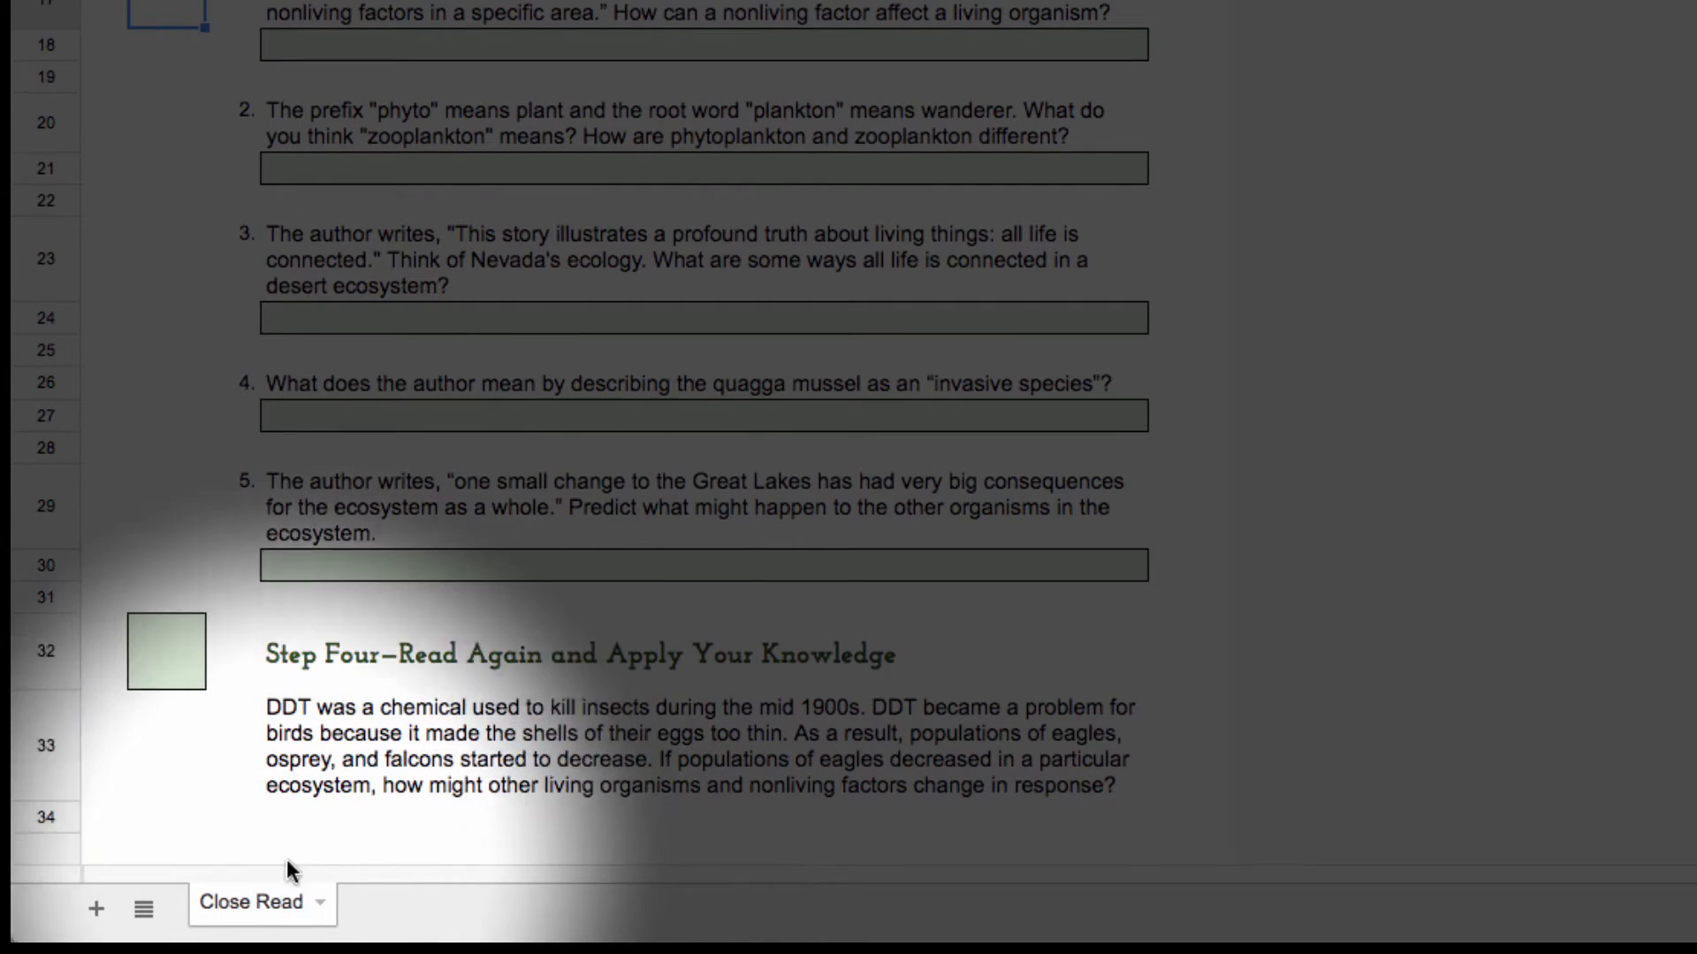
pyautogui.scroll(5, 333, 800)
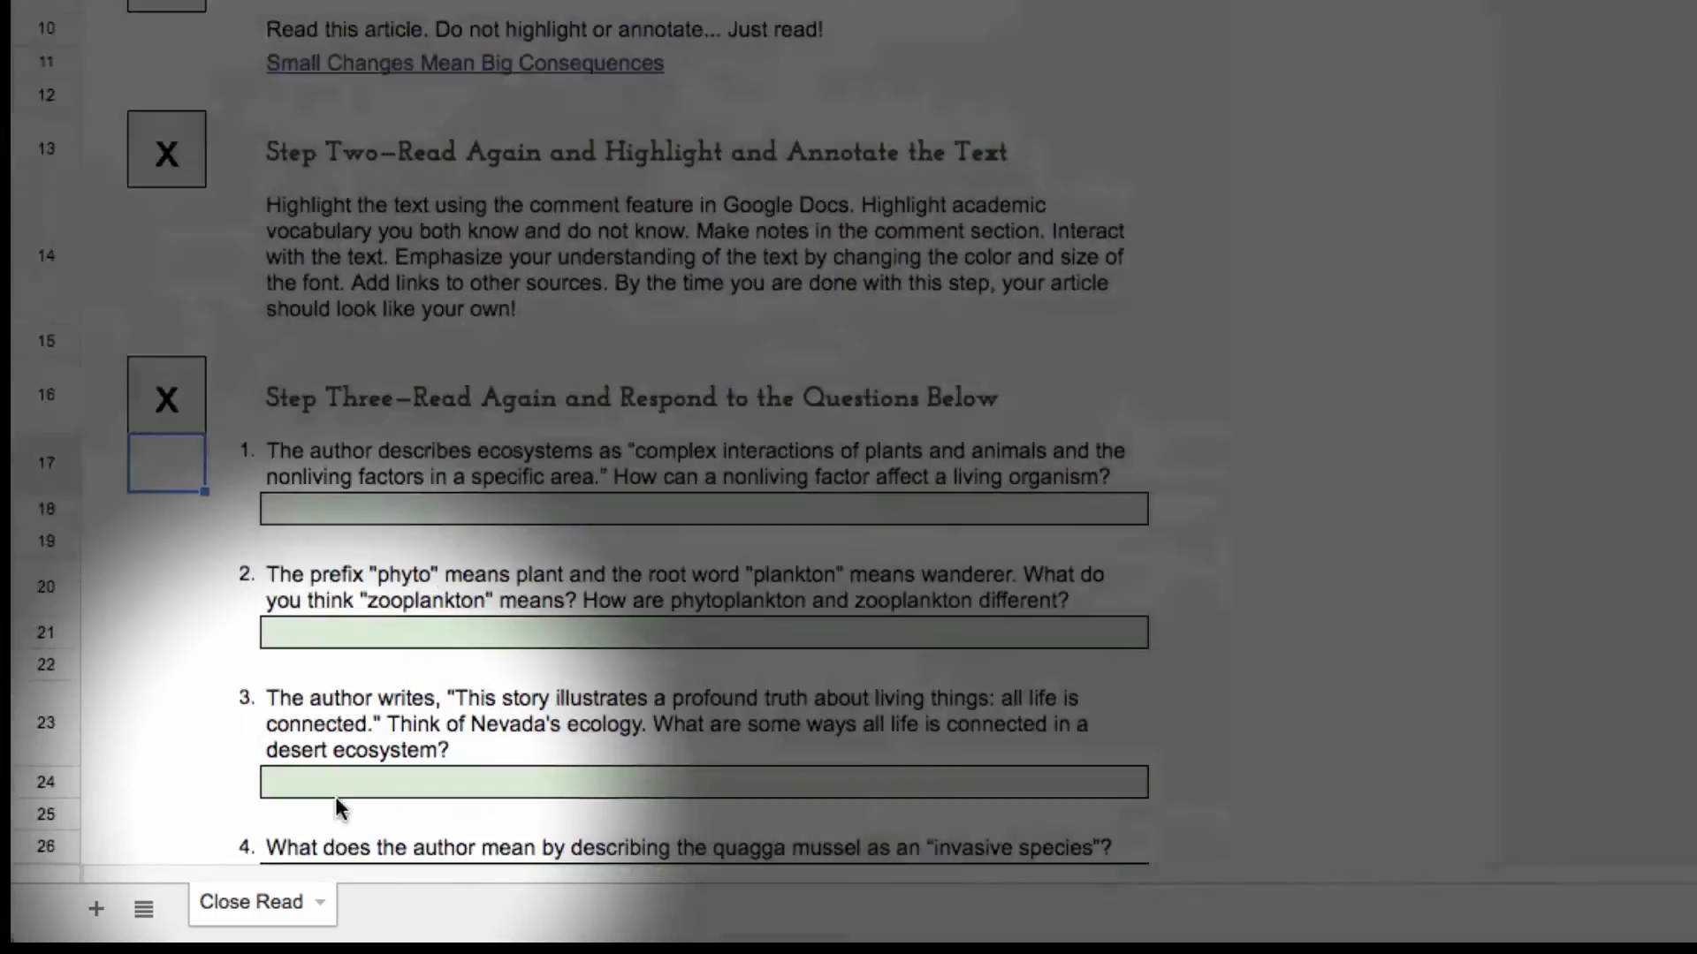
pyautogui.scroll(5, 341, 787)
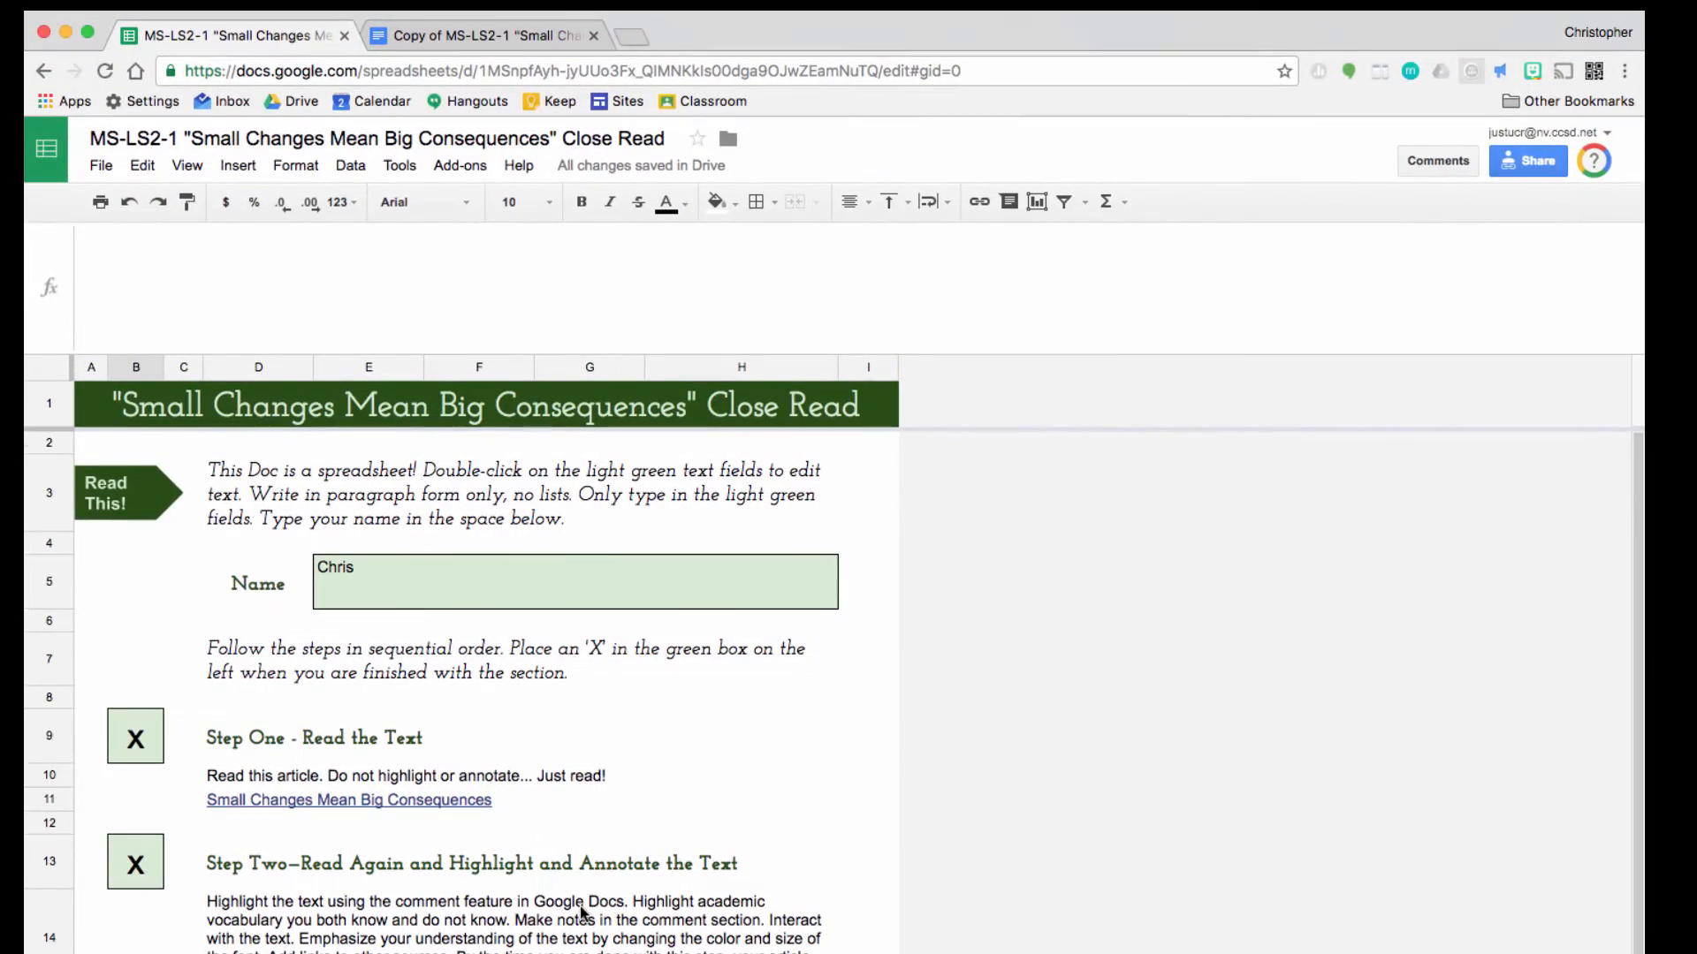